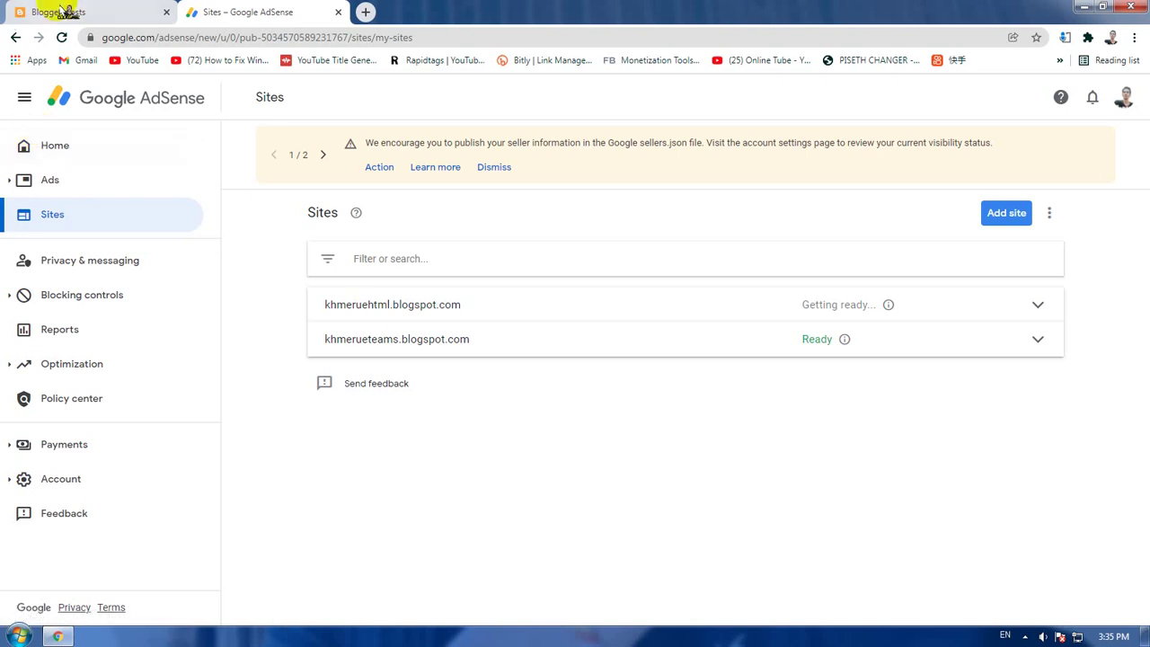
Switch to Blogger, open the blog's Earnings page, and compare its AdSense notices with the sites list in AdSense
{"action": "left_click", "coordinate": [56, 11]}
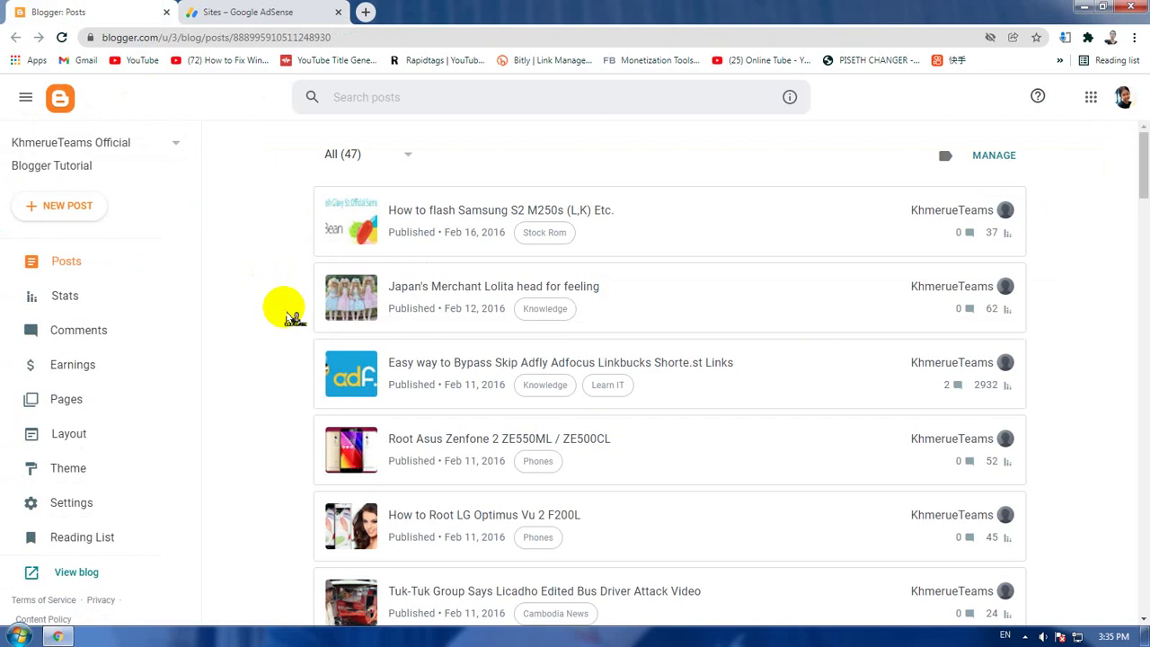
{"action": "scroll", "coordinate": [292, 316], "scroll_direction": "down", "scroll_amount": 10}
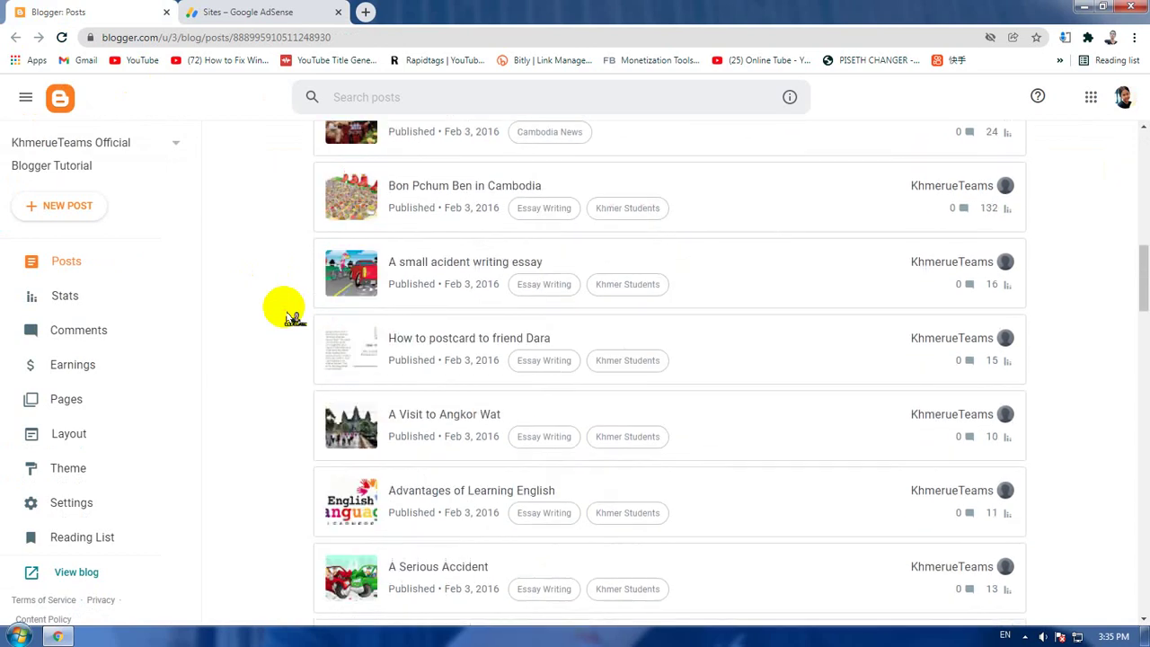
{"action": "scroll", "coordinate": [292, 316], "scroll_direction": "down", "scroll_amount": 2}
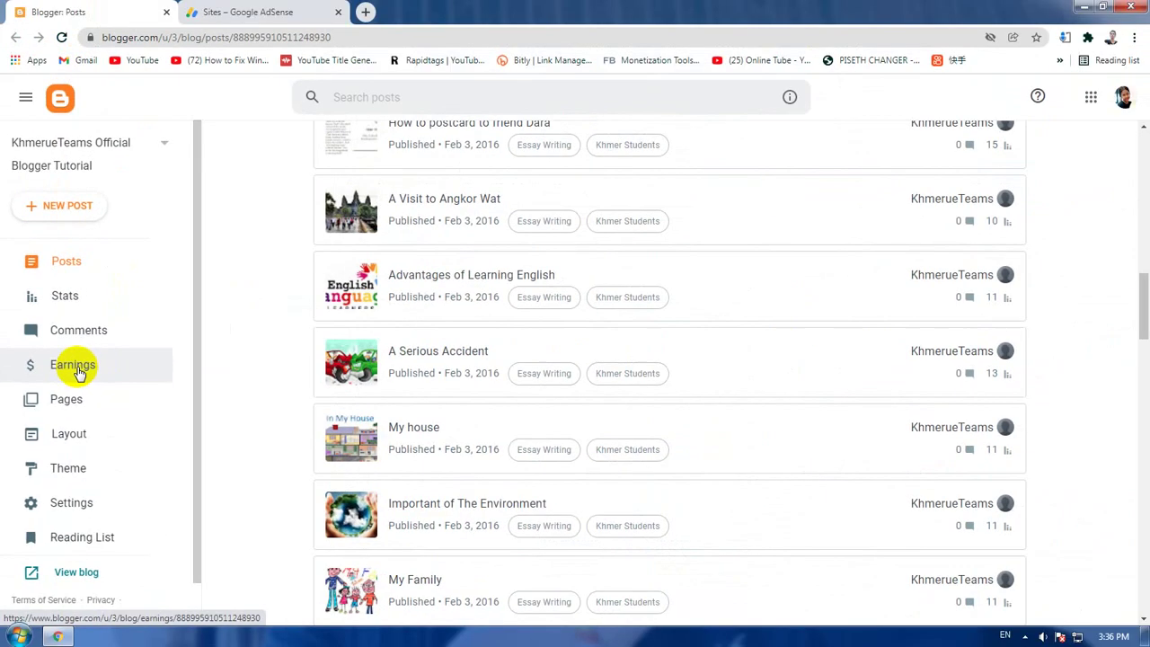
{"action": "left_click", "coordinate": [163, 340]}
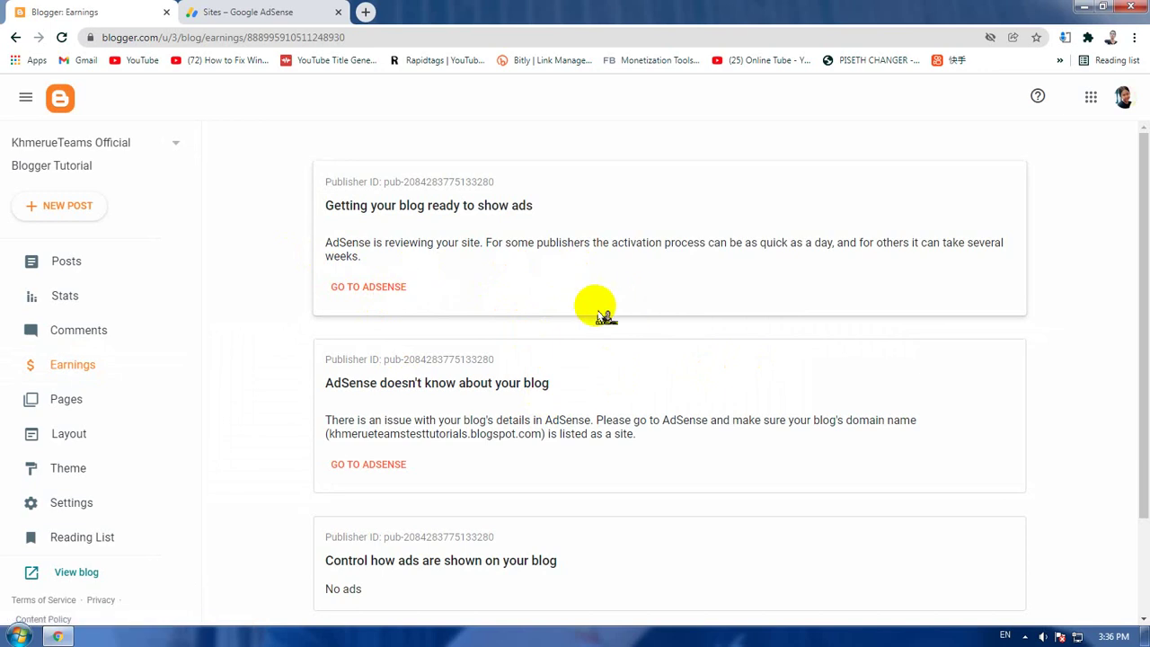
{"action": "left_click", "coordinate": [211, 13]}
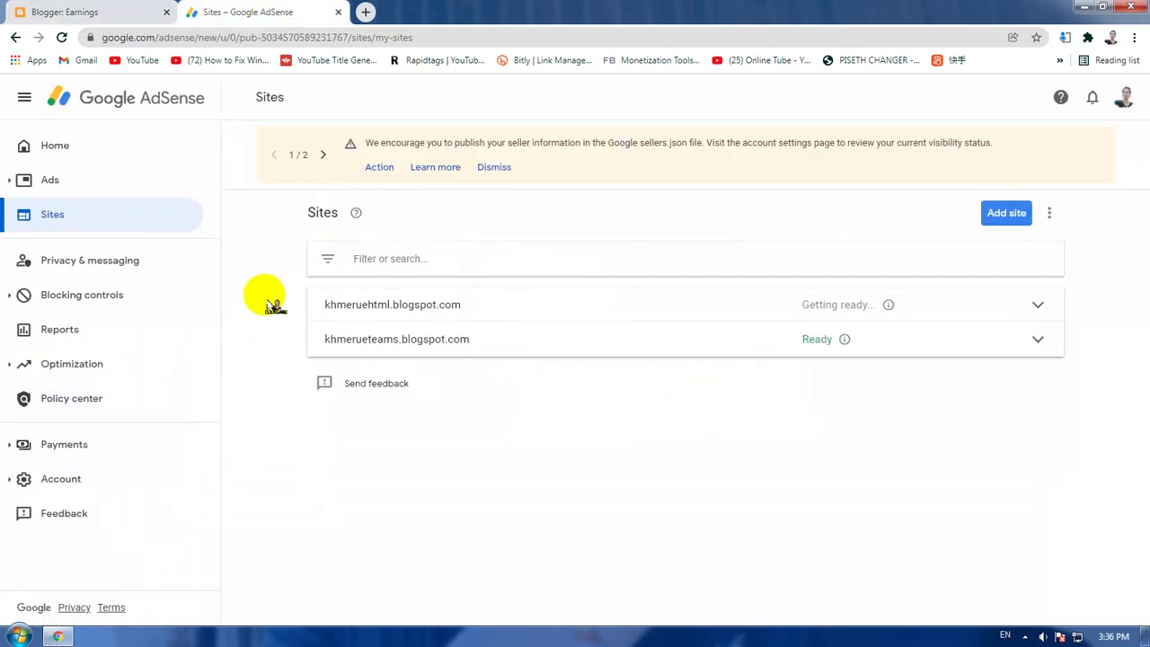
{"action": "left_click", "coordinate": [81, 12]}
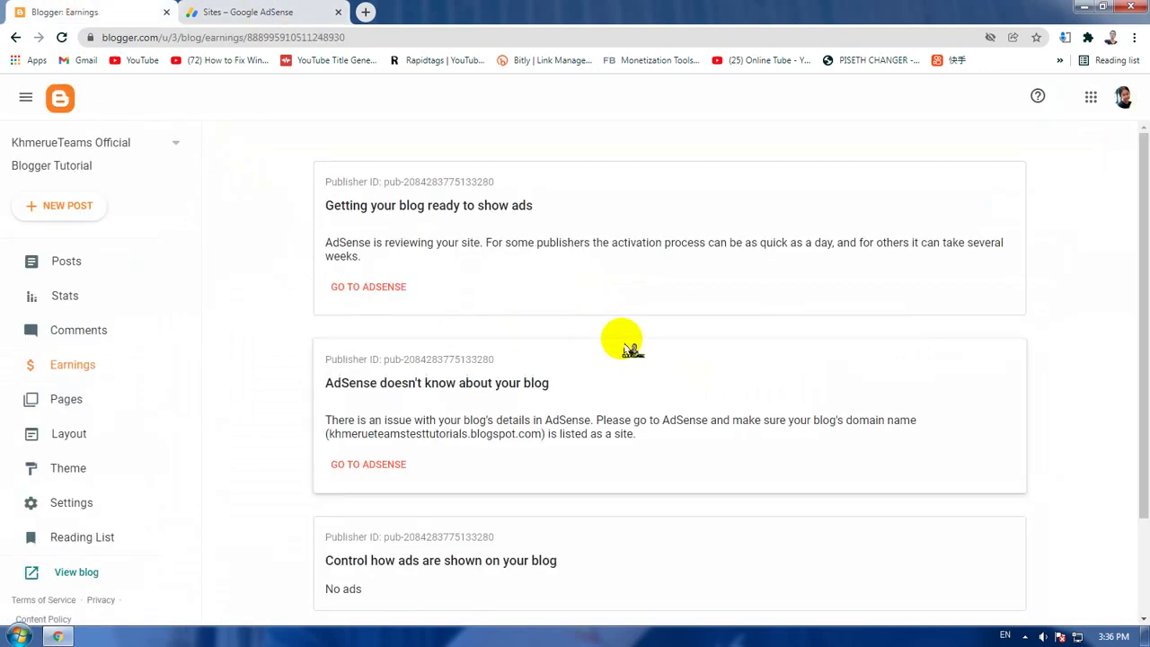
Copy the domain khmerueteamstesttutorials.blogspot.com from the "AdSense doesn't know about your blog" notice
{"action": "scroll", "coordinate": [628, 346], "scroll_direction": "down", "scroll_amount": 3}
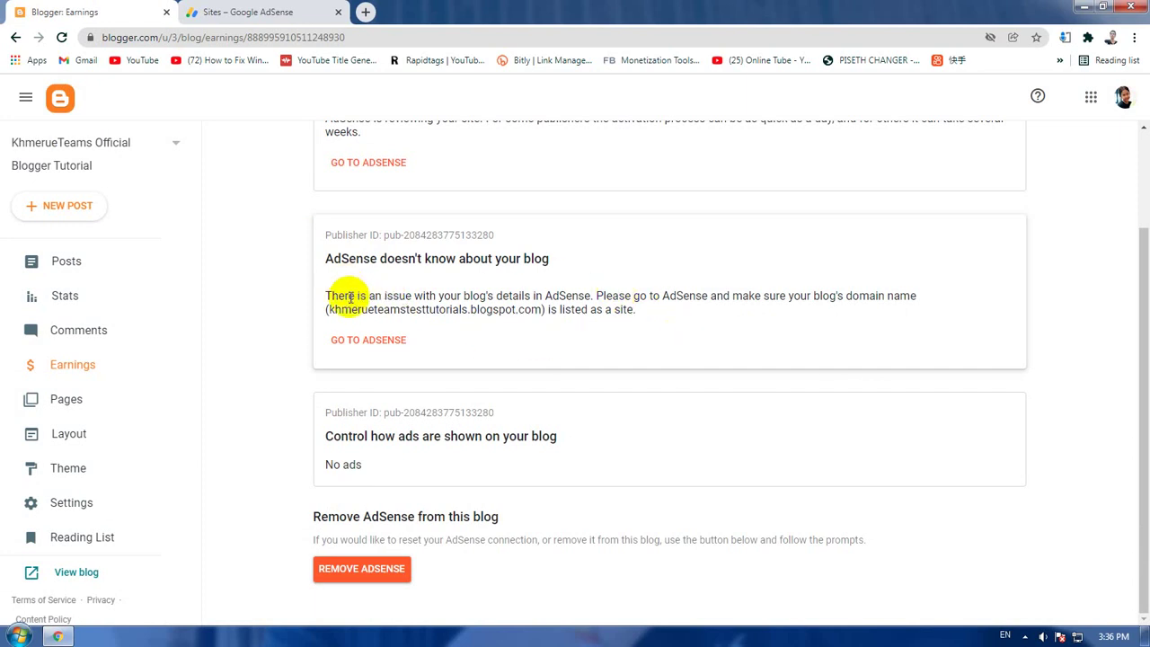
{"action": "left_click_drag", "start_coordinate": [329, 309], "coordinate": [542, 310]}
{"action": "right_click", "coordinate": [464, 305]}
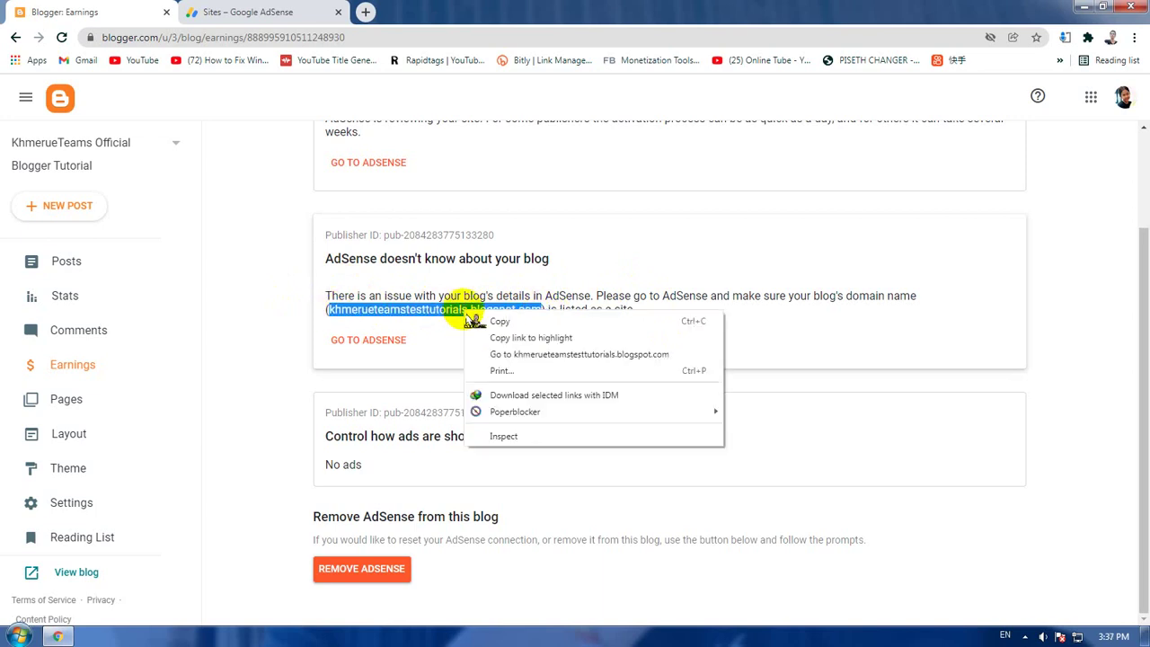
{"action": "left_click", "coordinate": [485, 319]}
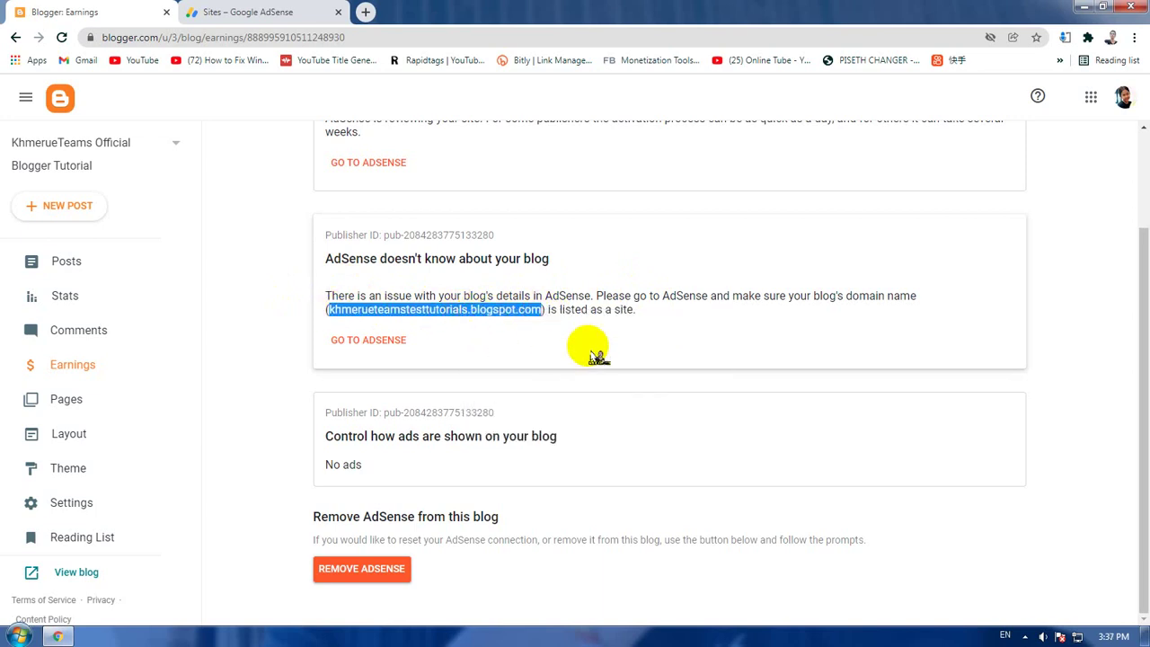
{"action": "left_click", "coordinate": [539, 438]}
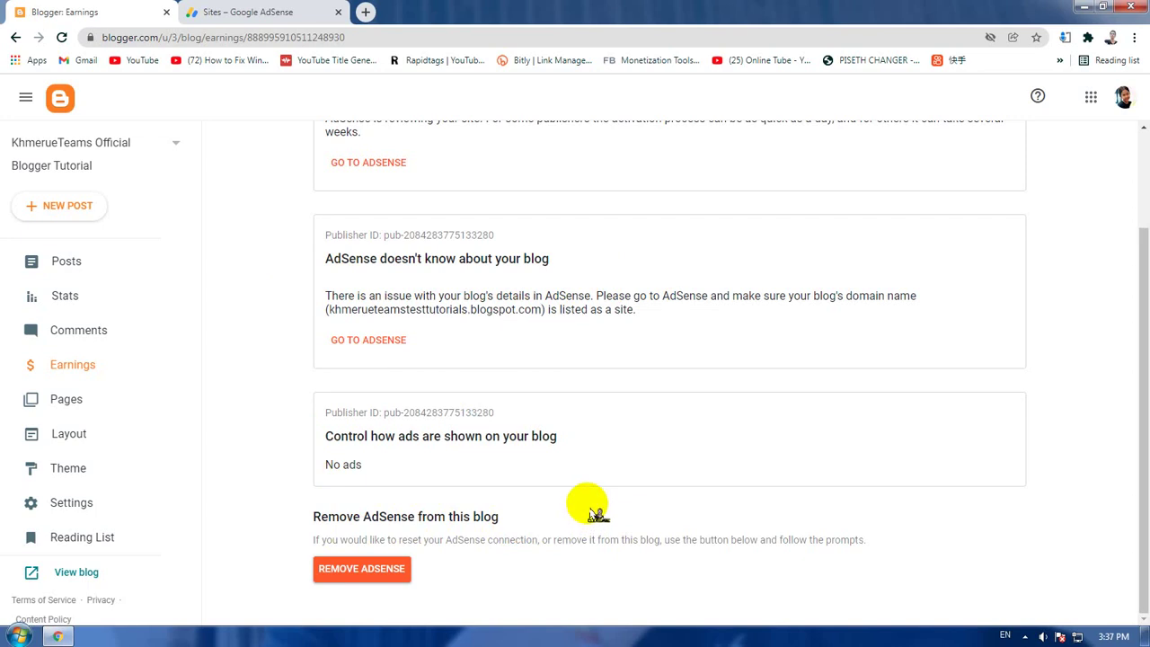
In AdSense, add khmerueteamstesttutorials.blogspot.com as a new site and request its review
{"action": "left_click", "coordinate": [216, 11]}
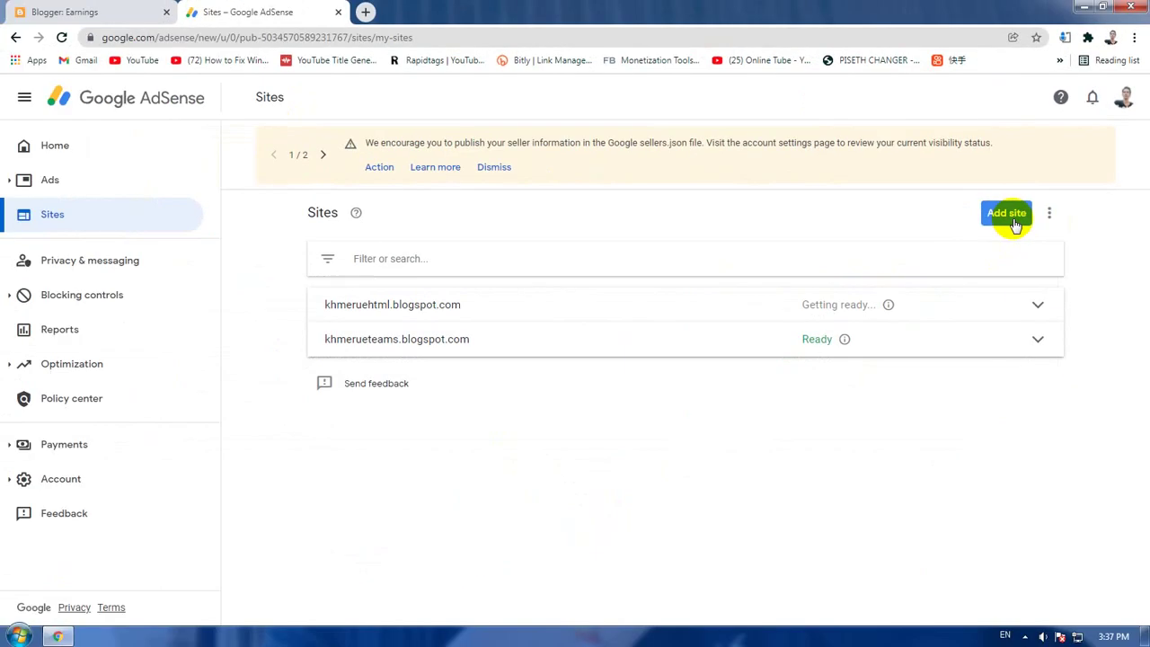
{"action": "left_click", "coordinate": [1013, 220]}
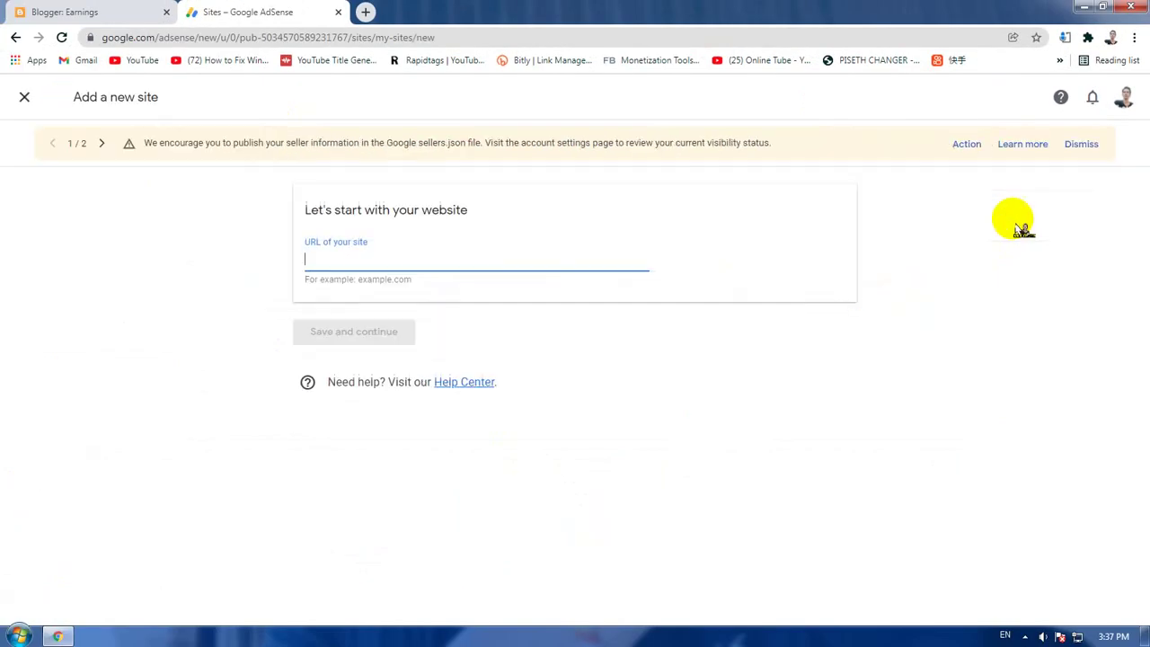
{"action": "right_click", "coordinate": [485, 270]}
{"action": "left_click", "coordinate": [521, 346]}
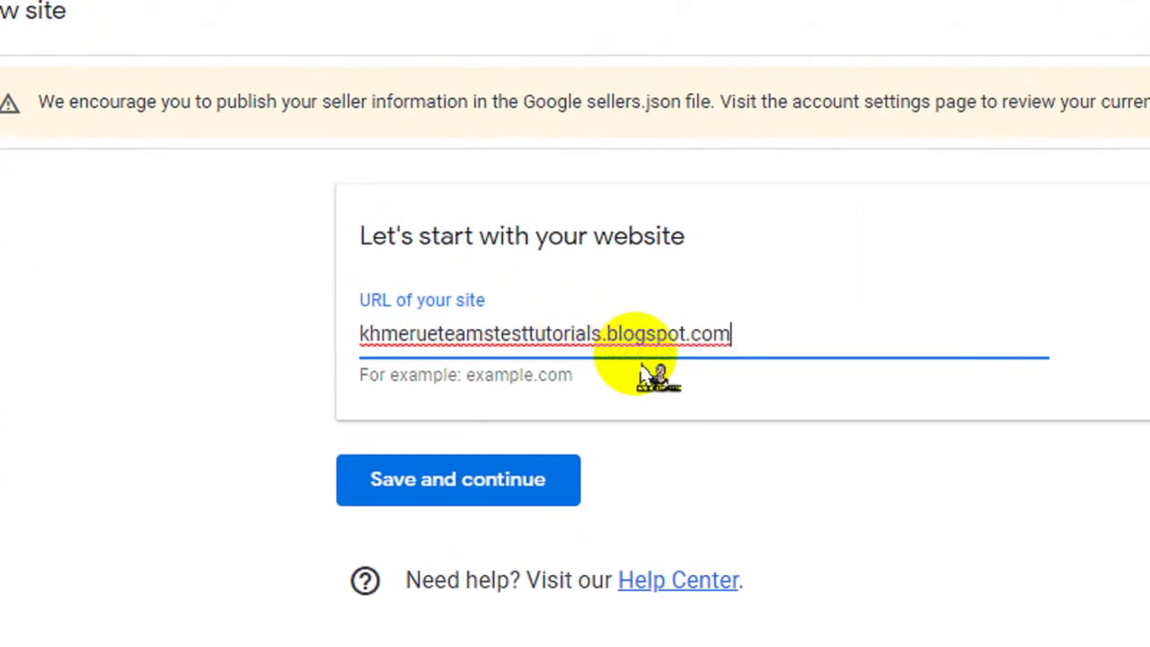
{"action": "left_click", "coordinate": [518, 497]}
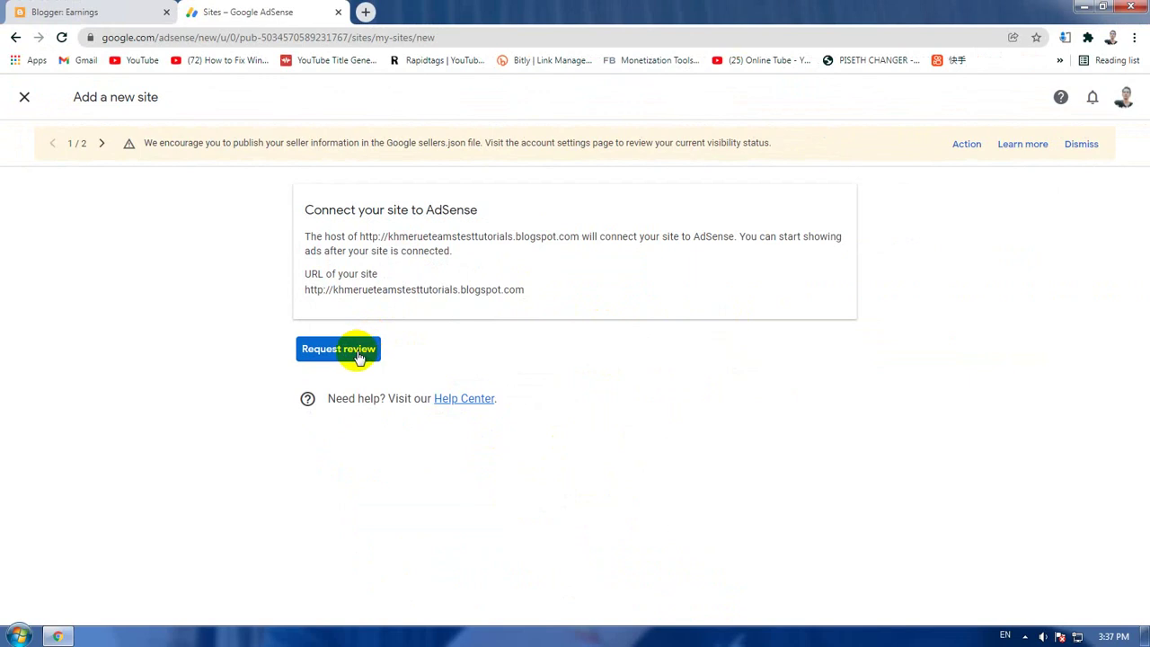
{"action": "left_click", "coordinate": [359, 350]}
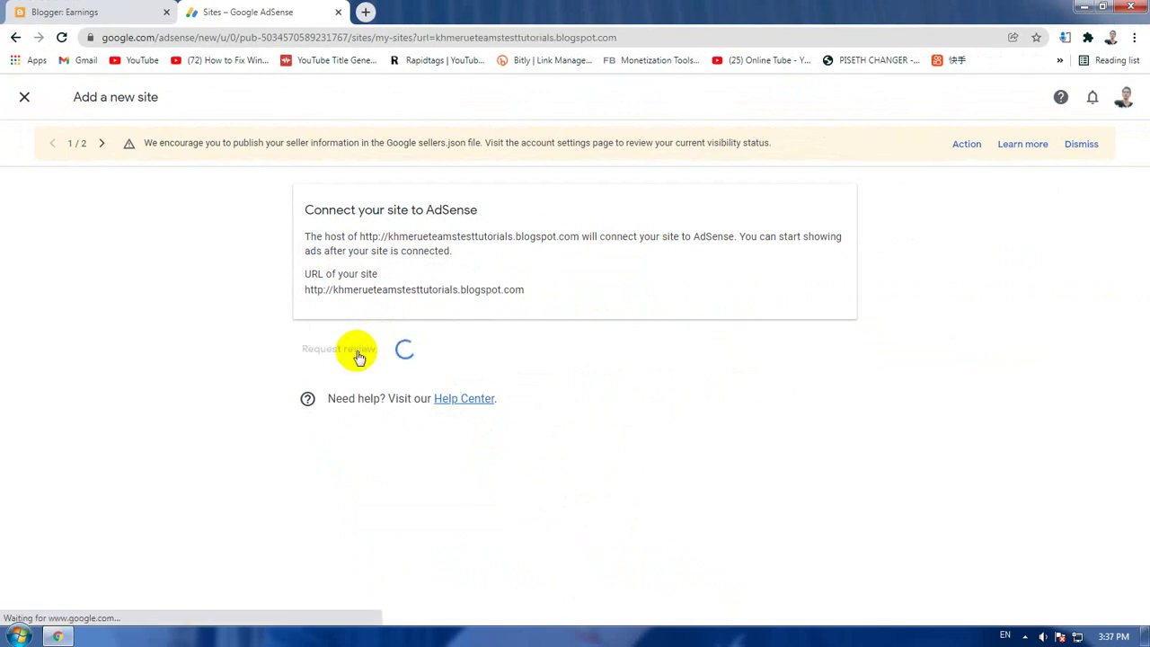
{"action": "left_click", "coordinate": [557, 334]}
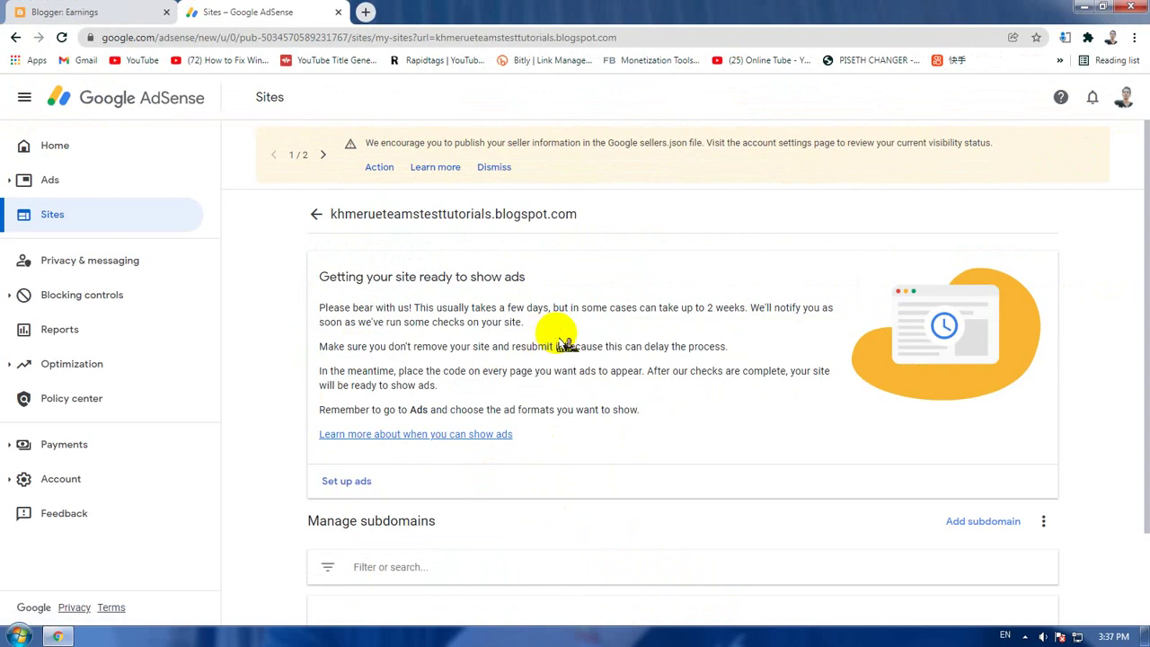
Open the ad setup for the newly added site and turn on Auto ads
{"action": "scroll", "coordinate": [561, 340], "scroll_direction": "down", "scroll_amount": 2}
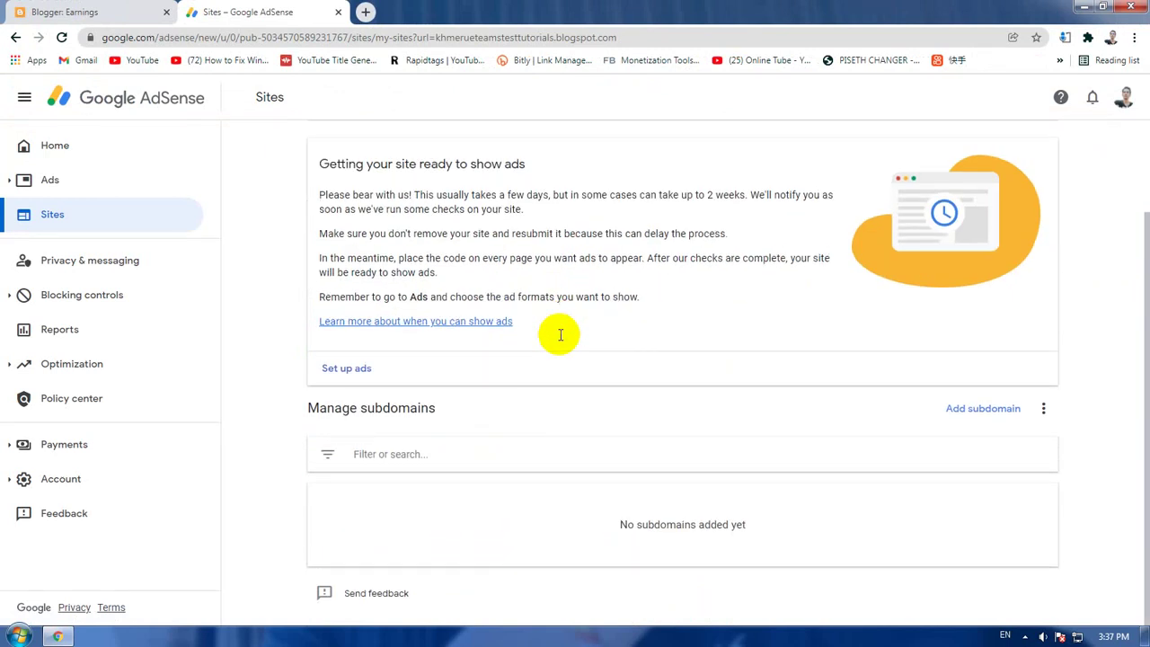
{"action": "scroll", "coordinate": [624, 324], "scroll_direction": "up", "scroll_amount": 2}
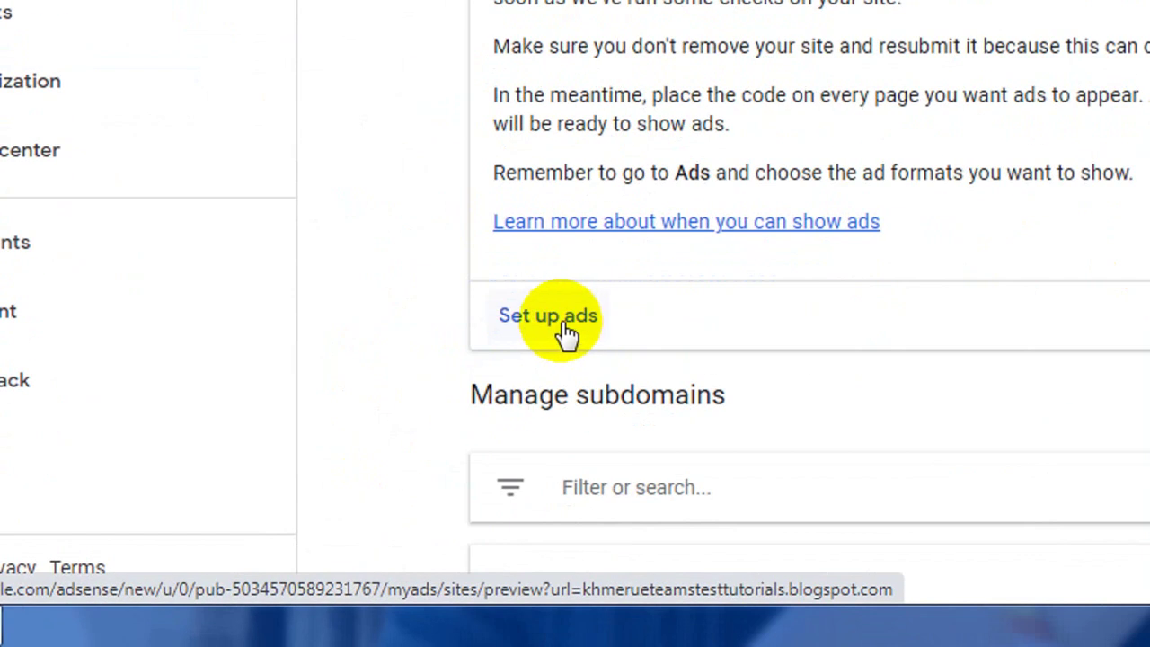
{"action": "left_click", "coordinate": [588, 324]}
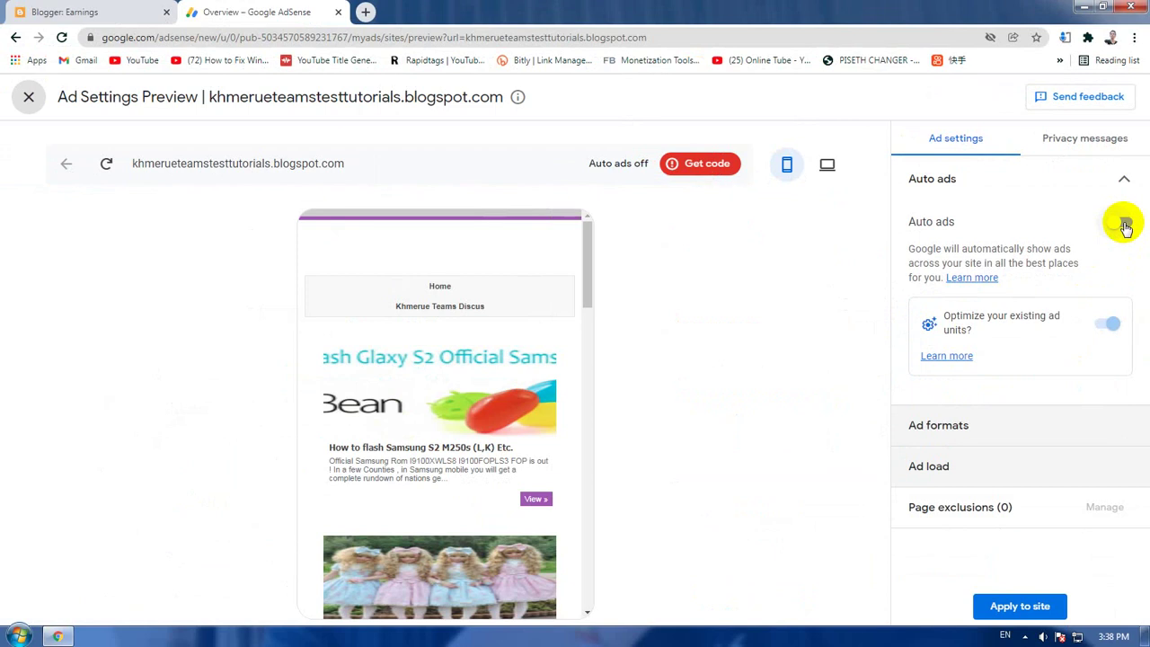
{"action": "left_click", "coordinate": [1125, 223]}
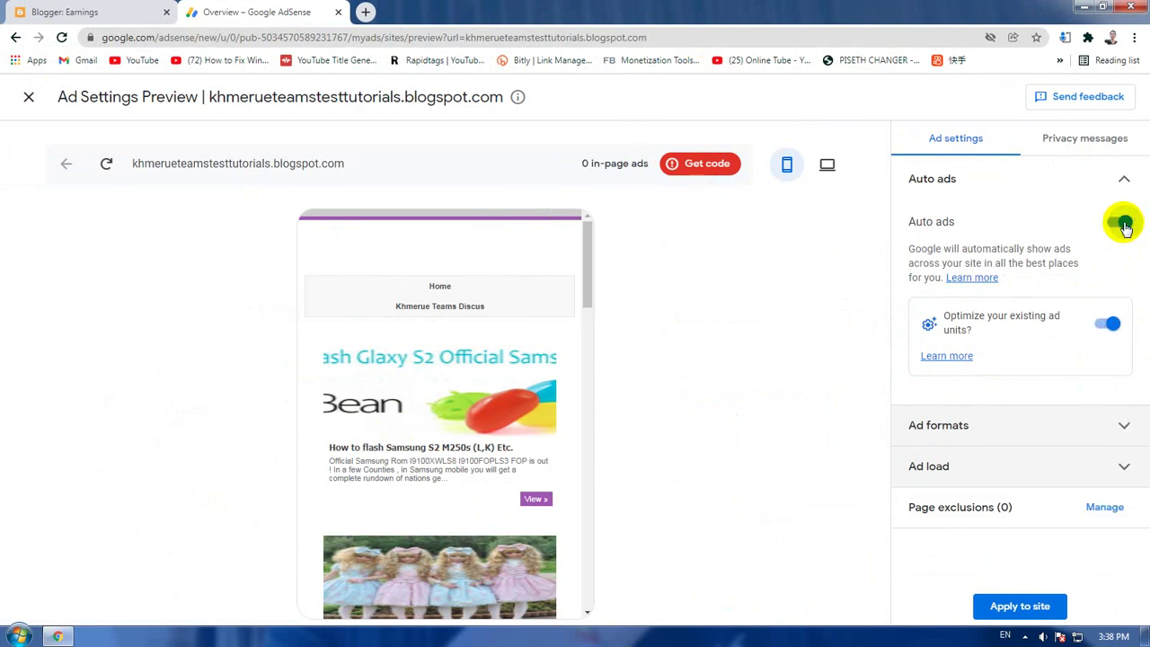
Enable Matched content in the site's ad formats and check the anchor and vignette ad options
{"action": "left_click", "coordinate": [1112, 427]}
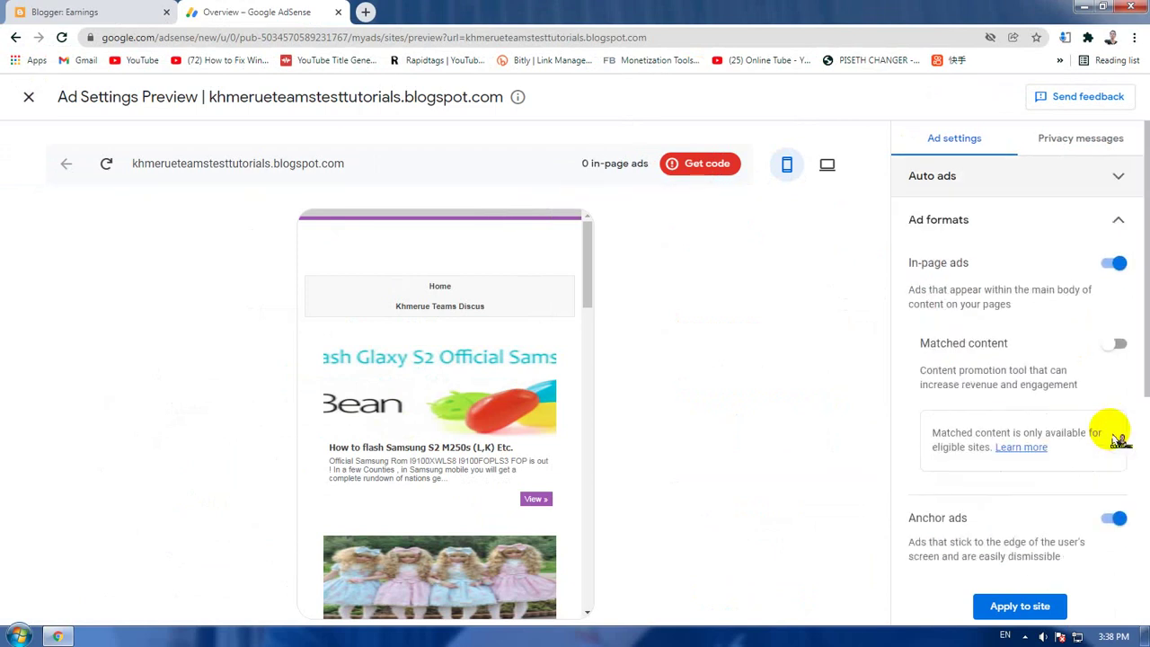
{"action": "left_click", "coordinate": [1120, 343]}
{"action": "scroll", "coordinate": [1101, 426], "scroll_direction": "down", "scroll_amount": 3}
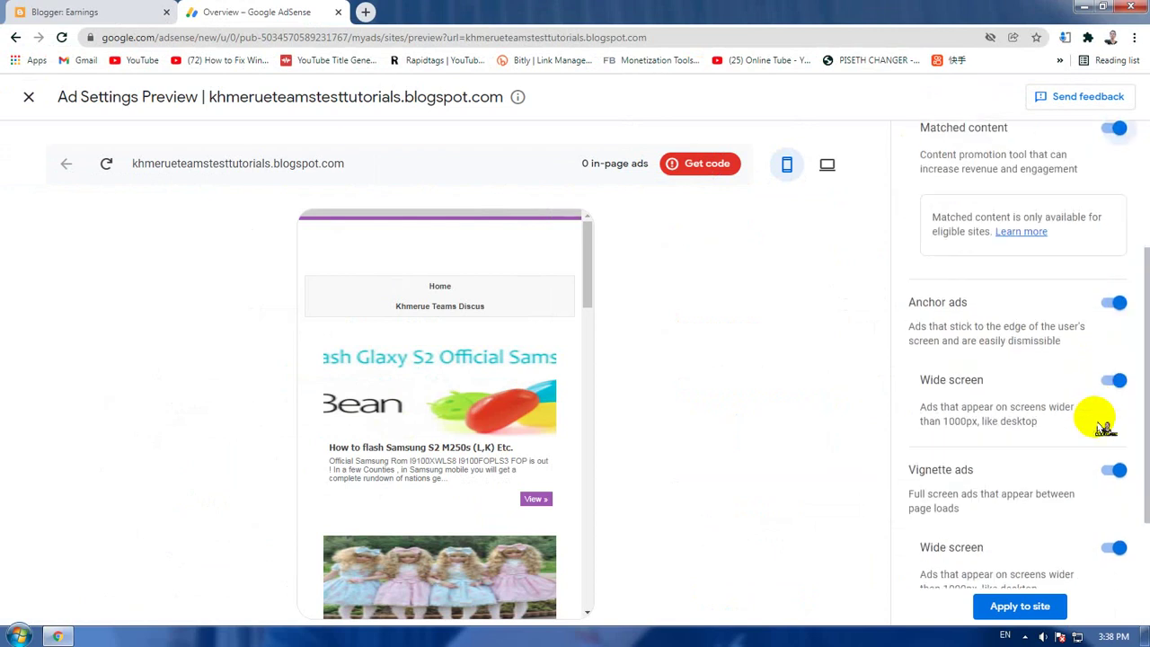
{"action": "scroll", "coordinate": [1096, 423], "scroll_direction": "down", "scroll_amount": 1}
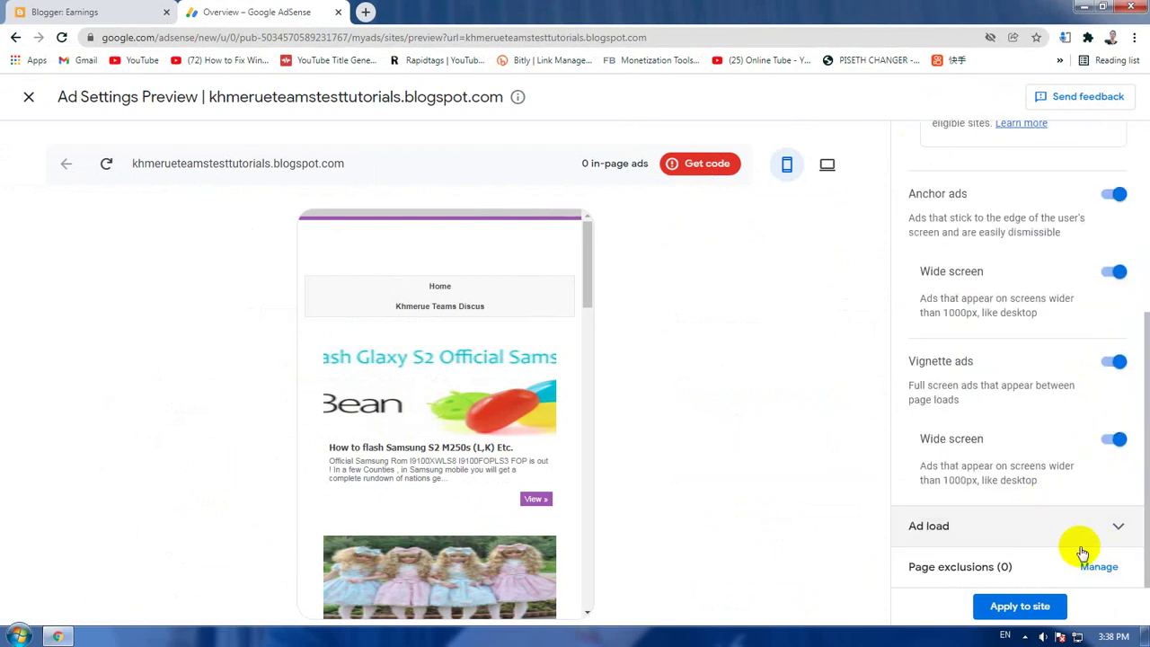
{"action": "scroll", "coordinate": [1091, 436], "scroll_direction": "up", "scroll_amount": 4}
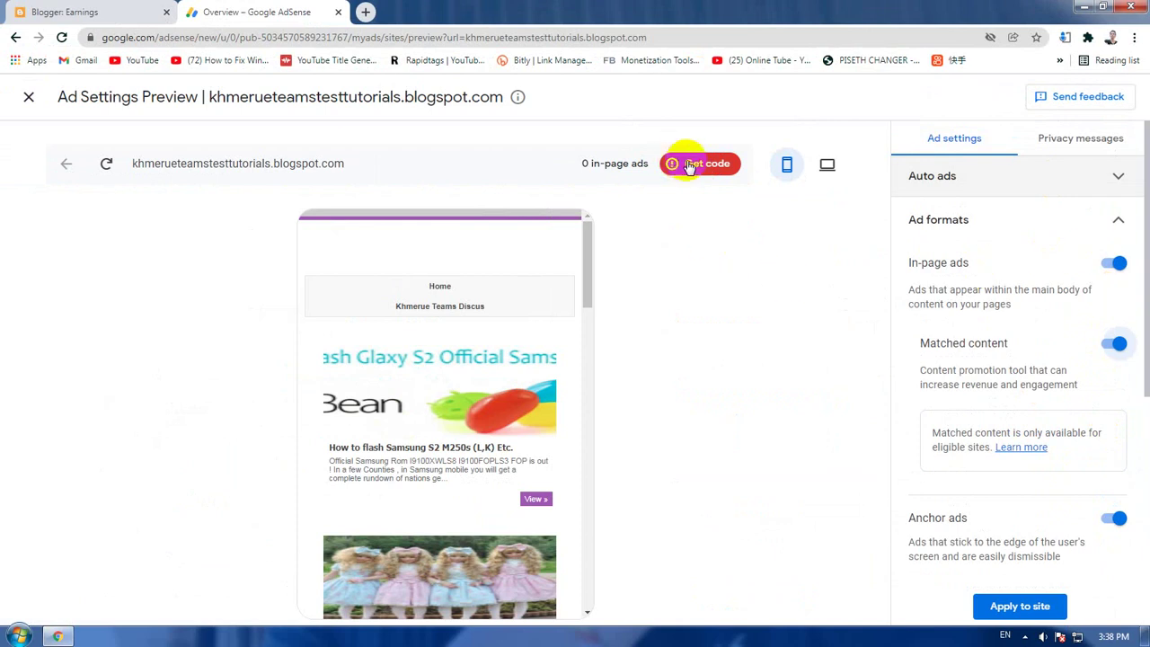
Examine the site's ad placement preview in the desktop layout and in the mobile layout
{"action": "left_click", "coordinate": [827, 164]}
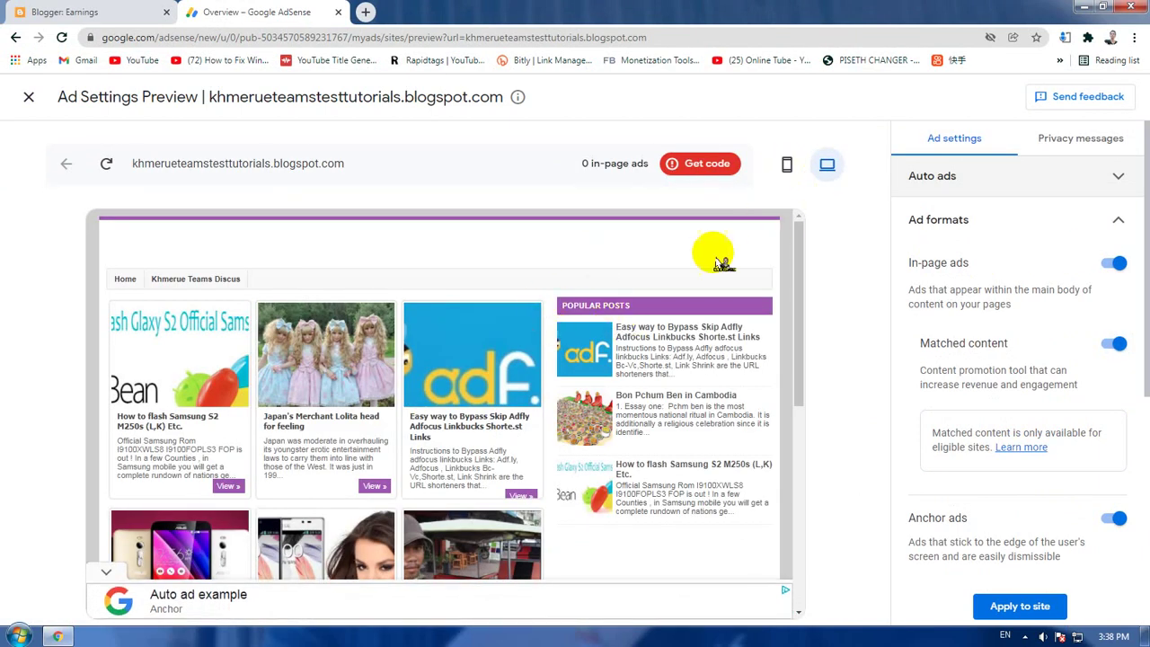
{"action": "scroll", "coordinate": [637, 424], "scroll_direction": "down", "scroll_amount": 5}
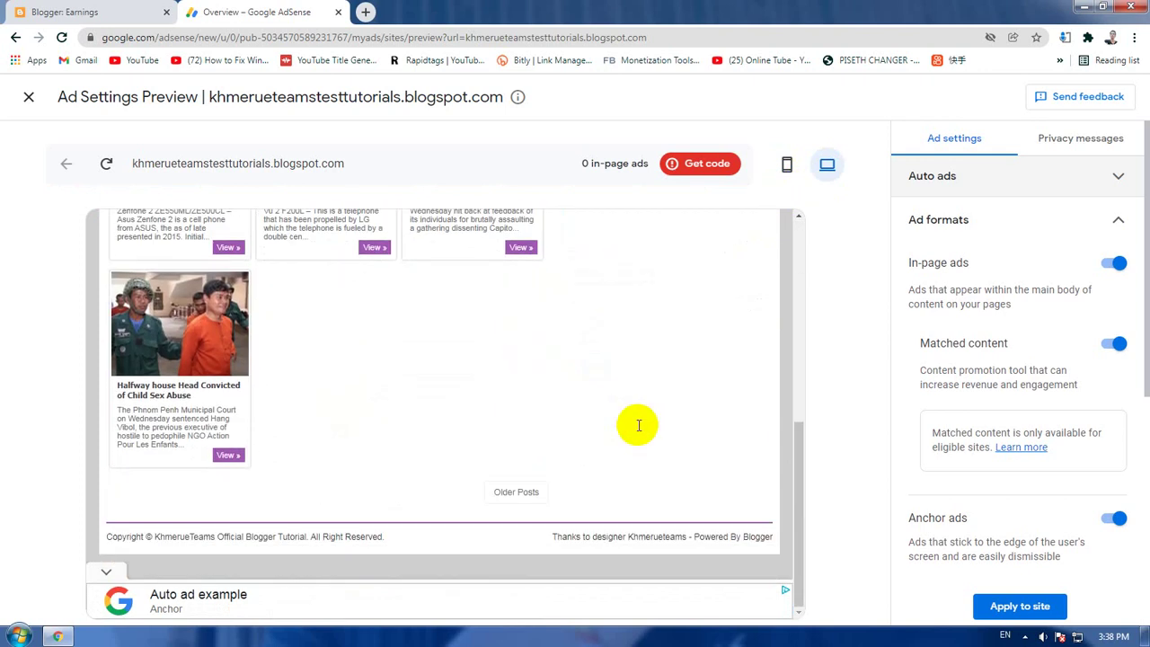
{"action": "scroll", "coordinate": [638, 425], "scroll_direction": "up", "scroll_amount": 4}
{"action": "scroll", "coordinate": [638, 425], "scroll_direction": "up", "scroll_amount": 3}
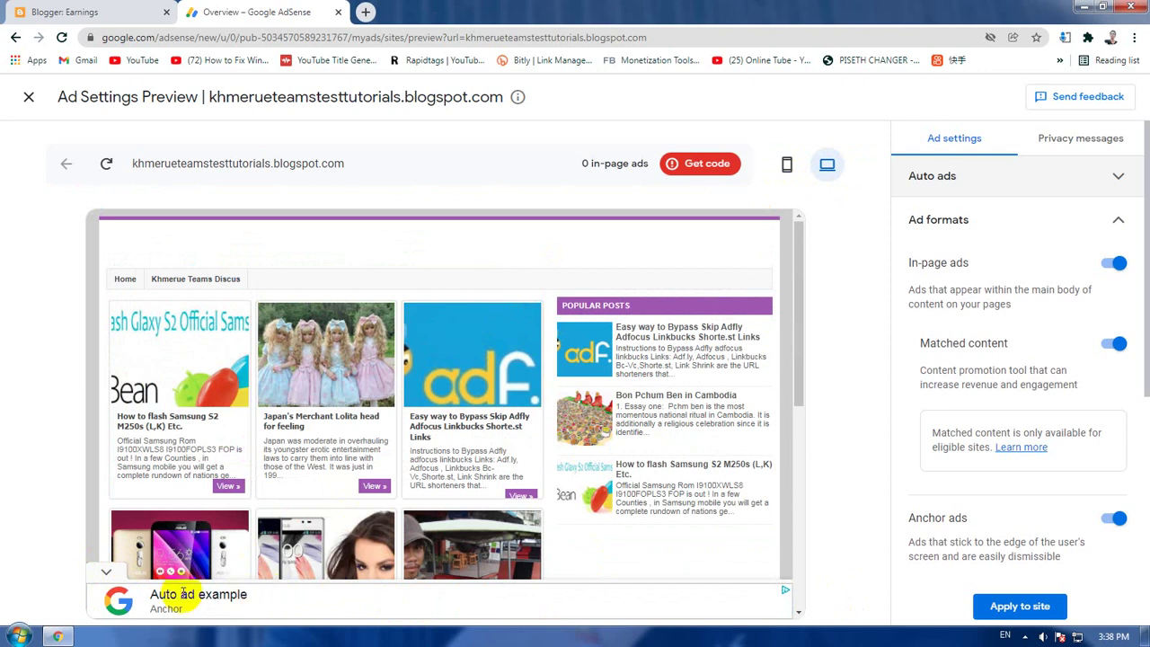
{"action": "left_click", "coordinate": [787, 166]}
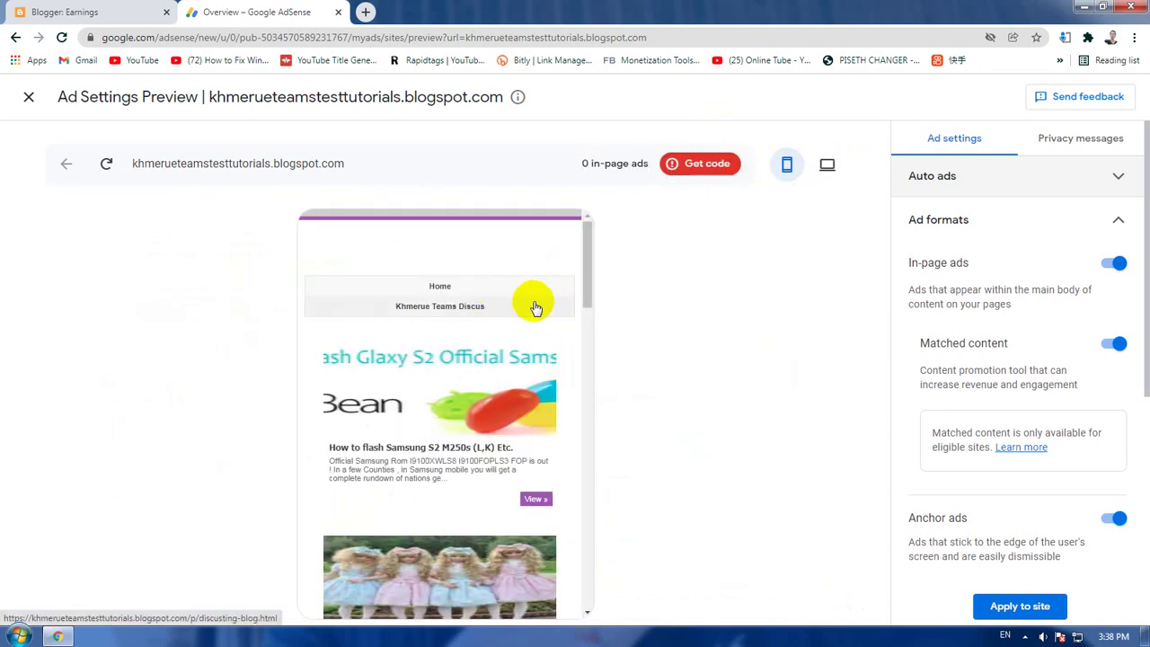
{"action": "scroll", "coordinate": [539, 313], "scroll_direction": "down", "scroll_amount": 1}
{"action": "scroll", "coordinate": [542, 310], "scroll_direction": "down", "scroll_amount": 6}
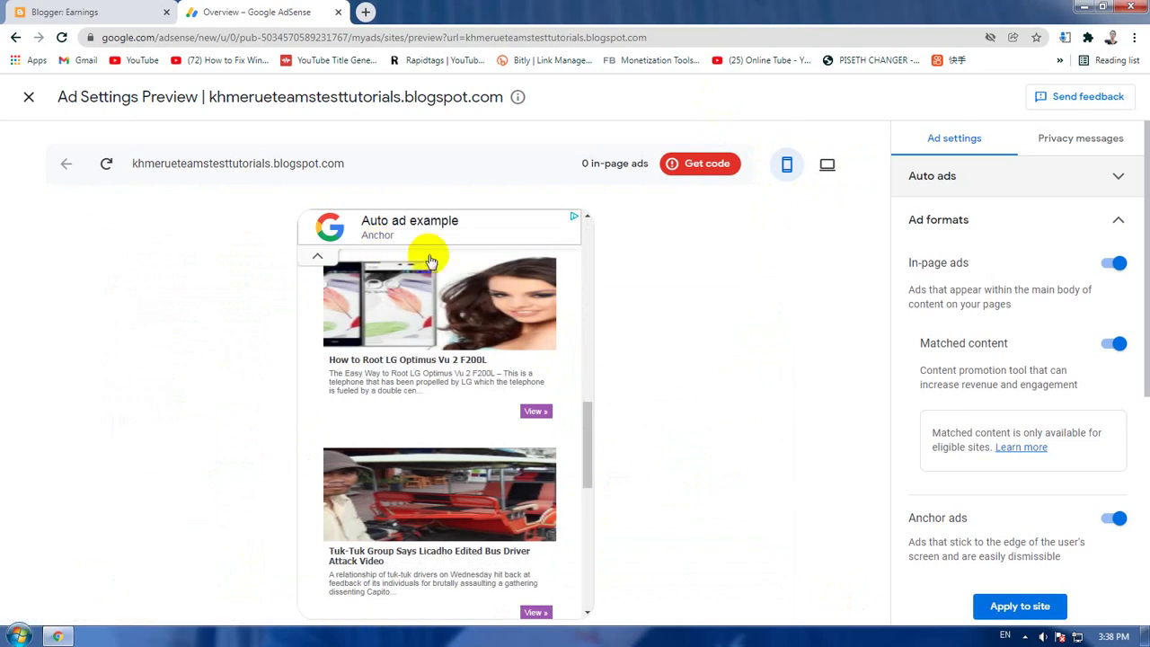
{"action": "scroll", "coordinate": [475, 273], "scroll_direction": "down", "scroll_amount": 8}
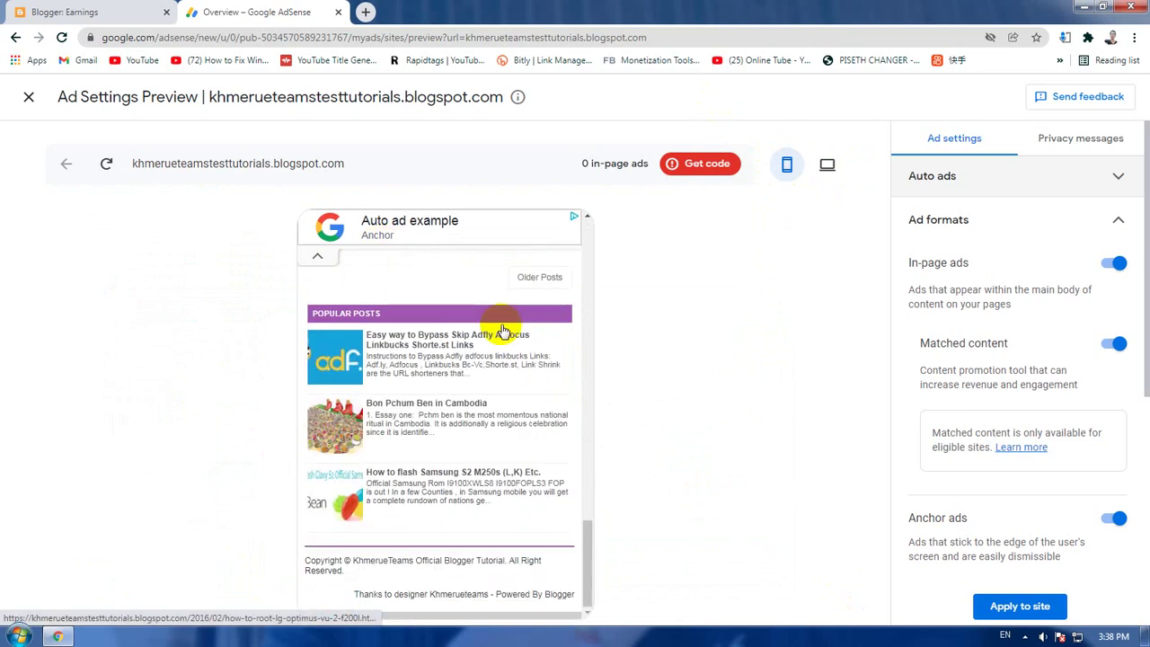
{"action": "scroll", "coordinate": [511, 336], "scroll_direction": "up", "scroll_amount": 15}
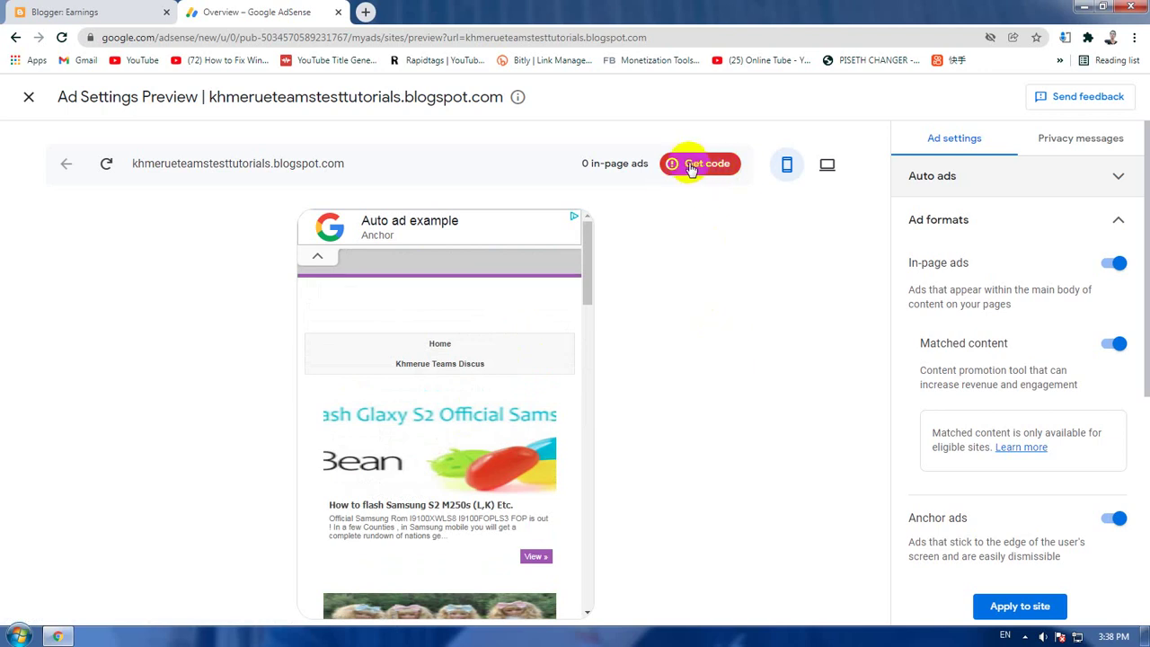
Get the site's AdSense code, copy the full script snippet, and check which tags it belongs between
{"action": "left_click", "coordinate": [707, 169]}
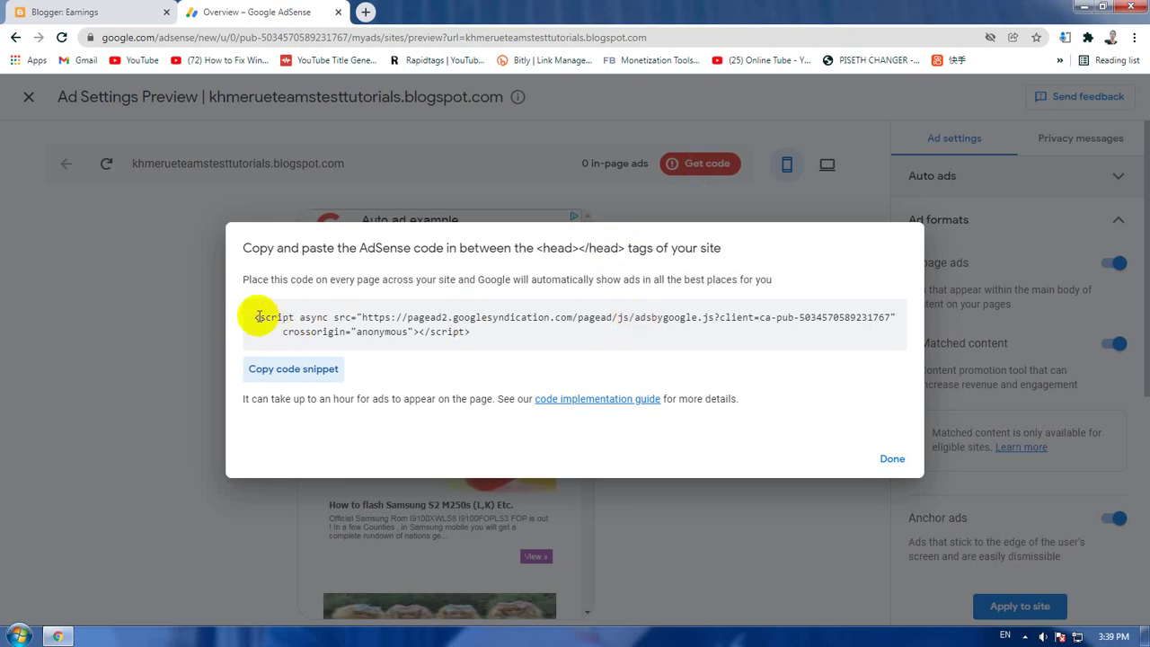
{"action": "left_click_drag", "start_coordinate": [255, 317], "coordinate": [521, 342]}
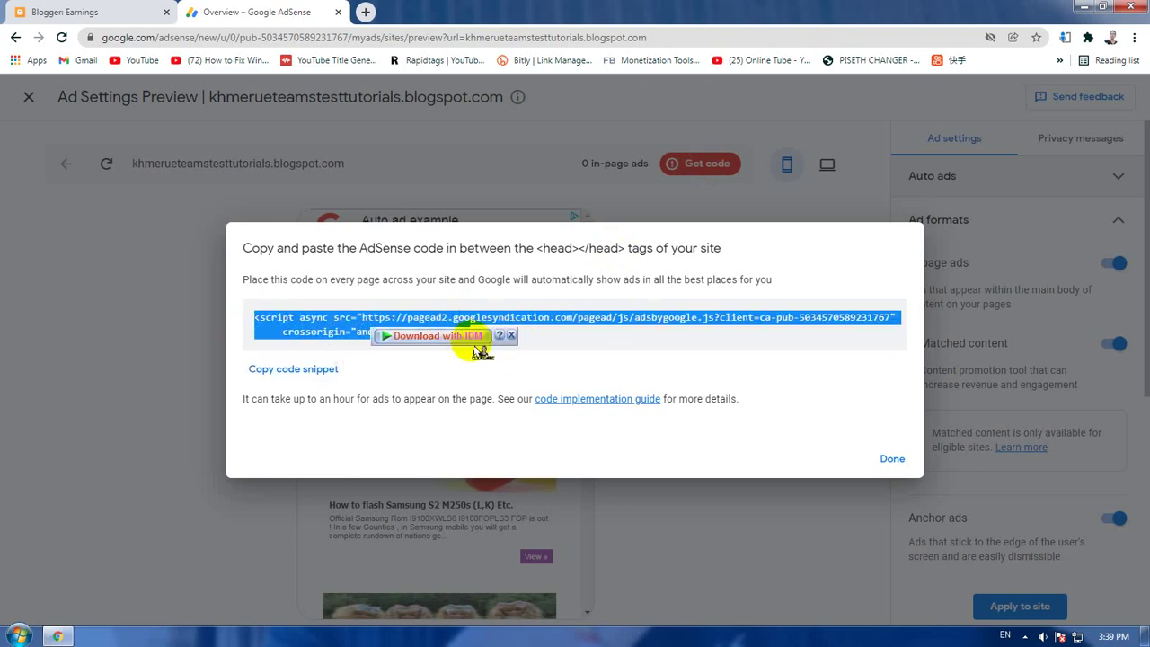
{"action": "right_click", "coordinate": [432, 315]}
{"action": "left_click", "coordinate": [458, 326]}
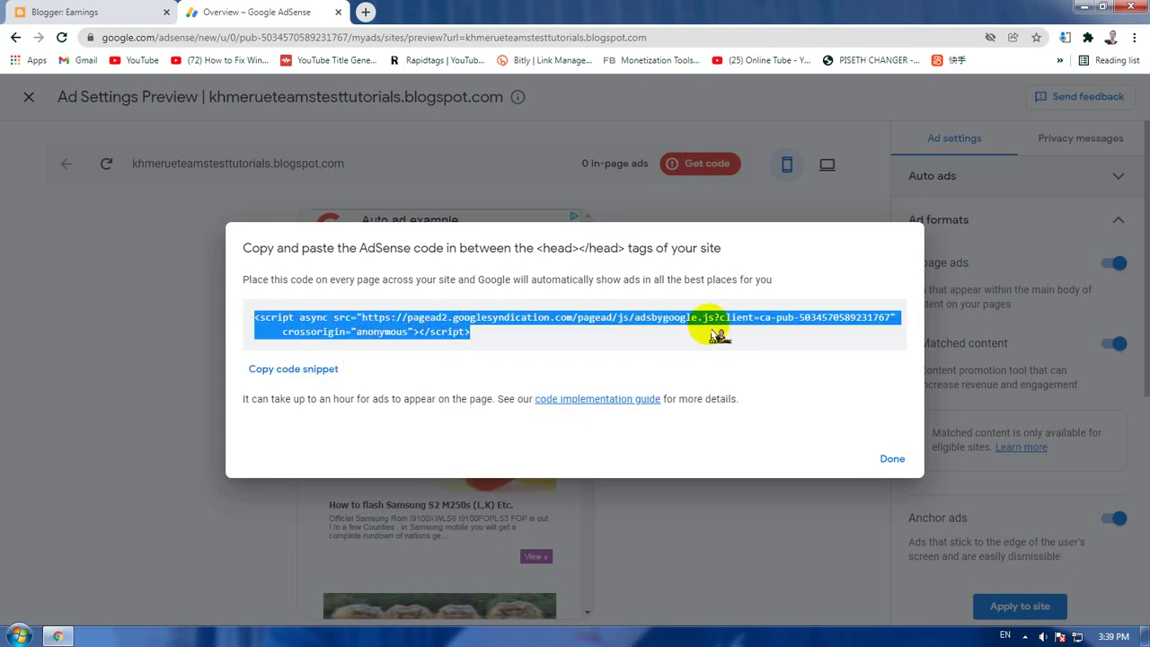
{"action": "left_click_drag", "start_coordinate": [536, 248], "coordinate": [616, 251]}
{"action": "left_click", "coordinate": [757, 250]}
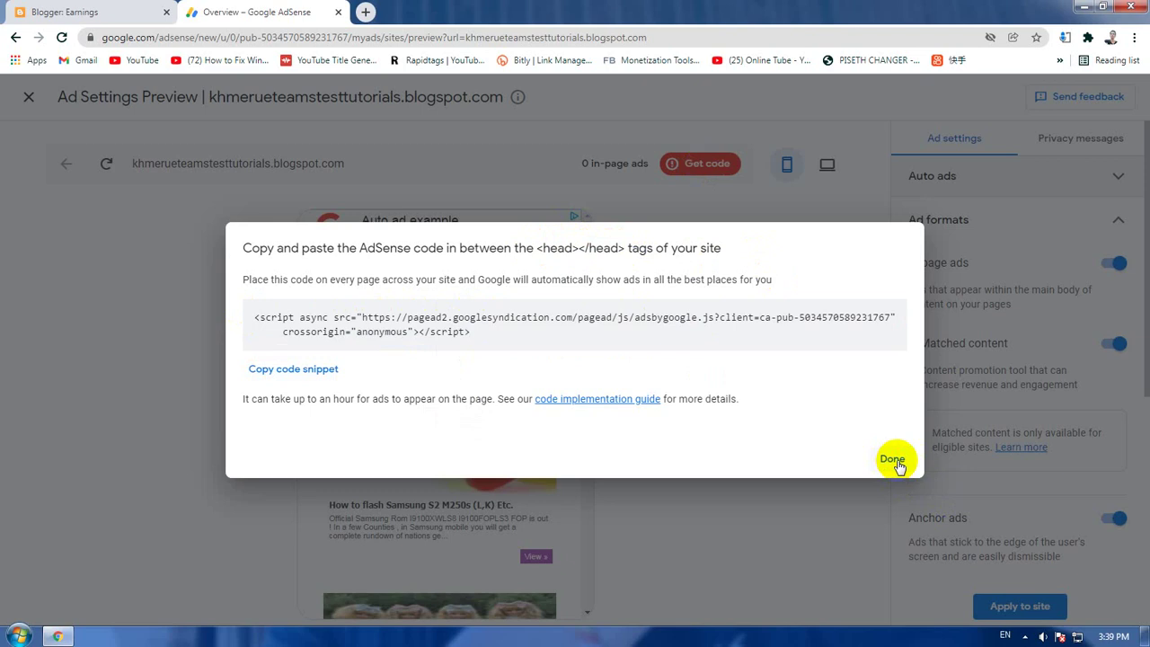
Close the AdSense code dialog, switch to Blogger, and open the current custom theme's HTML for editing
{"action": "left_click", "coordinate": [892, 459]}
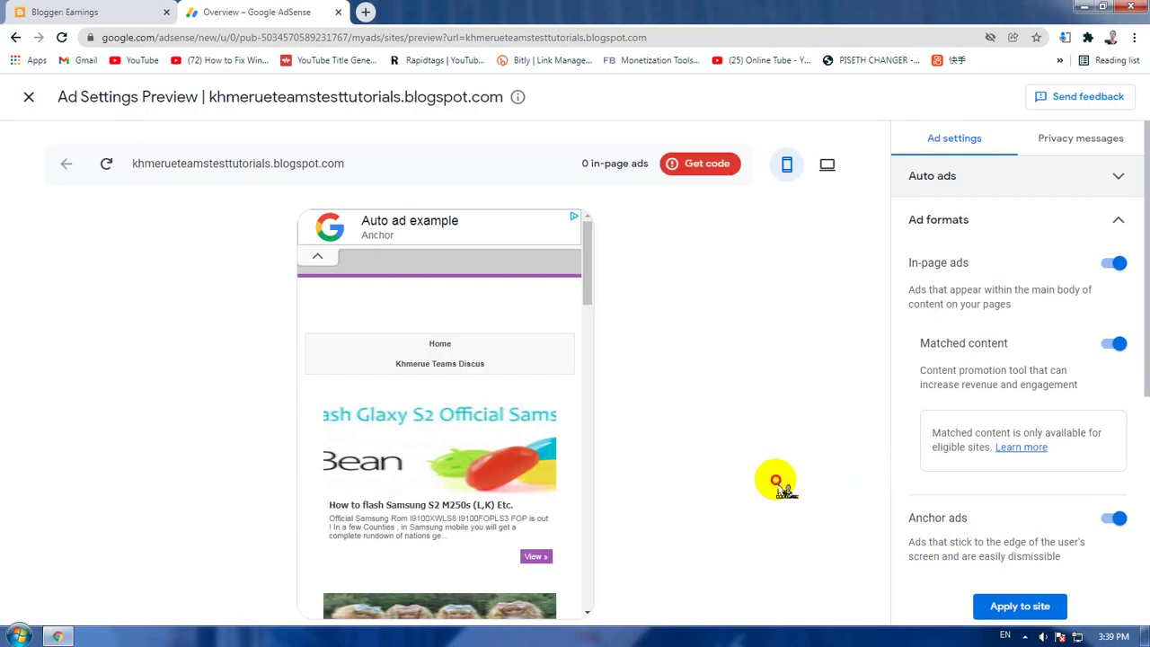
{"action": "left_click", "coordinate": [109, 12]}
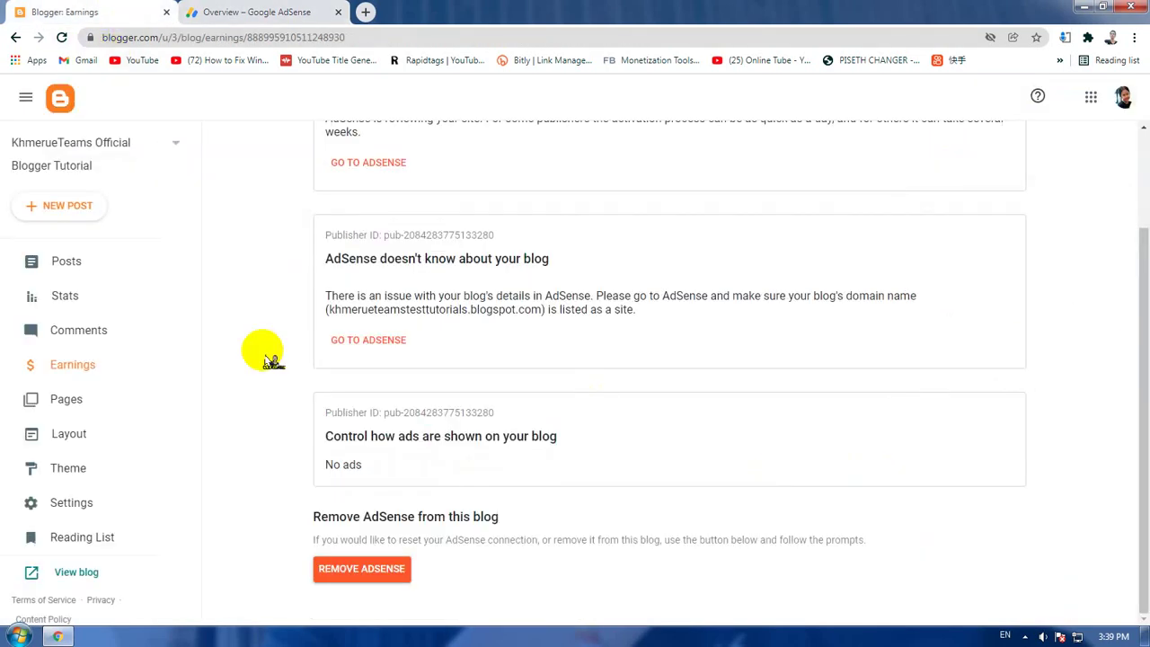
{"action": "left_click", "coordinate": [75, 481]}
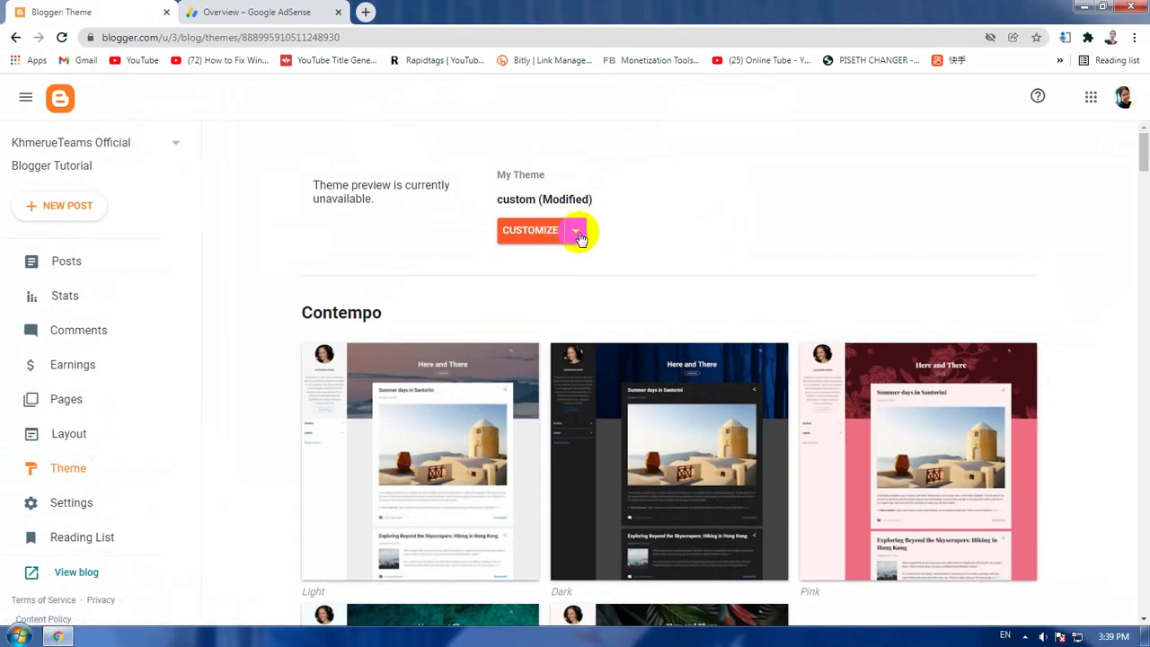
{"action": "left_click", "coordinate": [579, 233]}
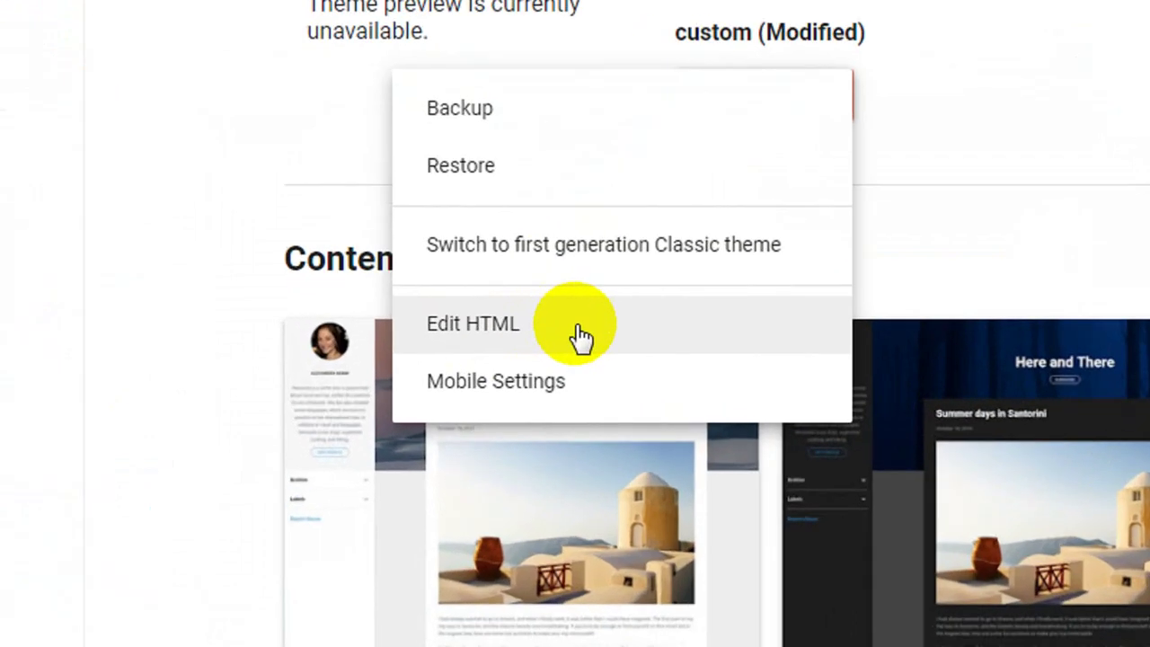
{"action": "left_click", "coordinate": [450, 351]}
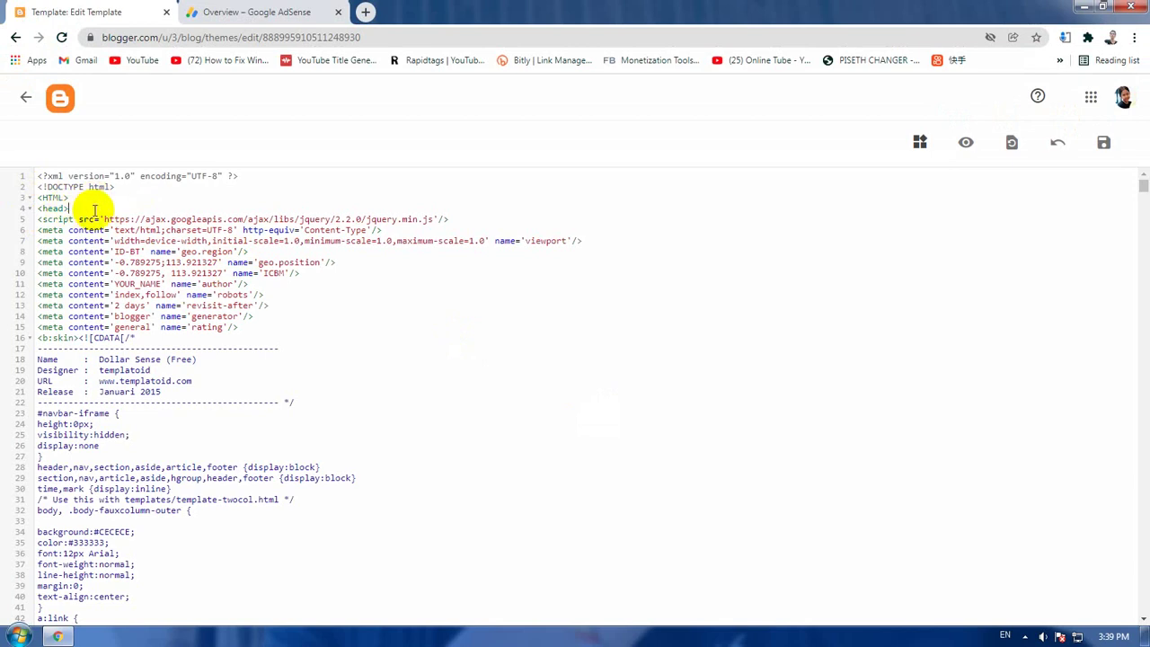
Insert a blank line directly below the opening <head> tag and look through the template code beneath it
{"action": "left_click_drag", "start_coordinate": [38, 209], "coordinate": [148, 209]}
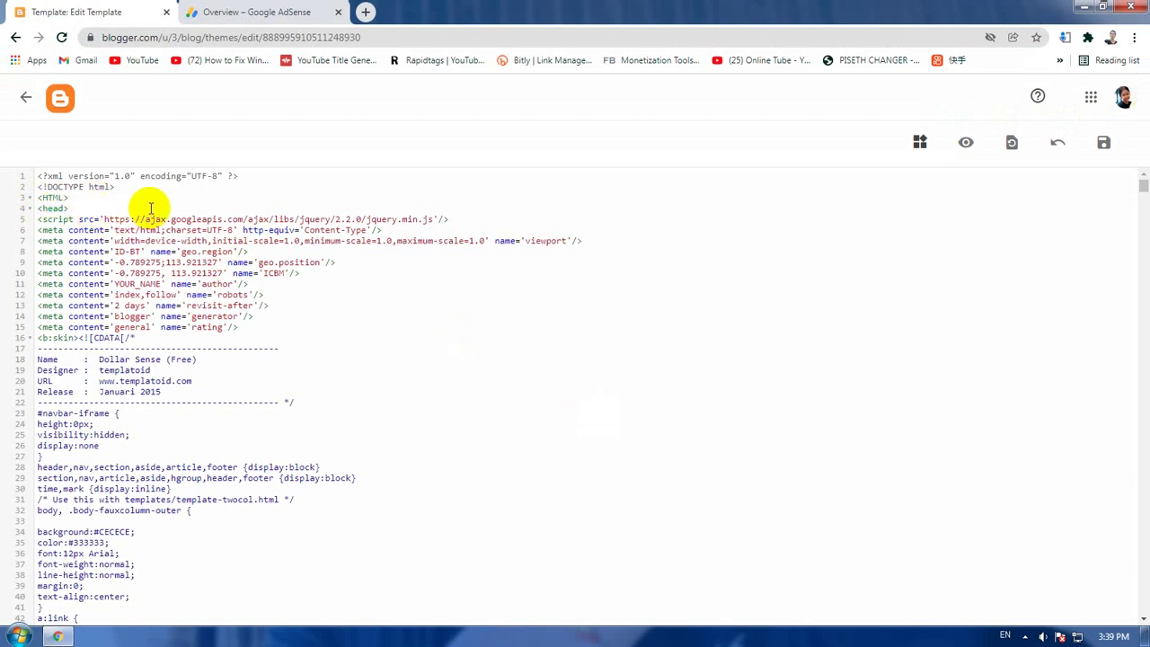
{"action": "key", "text": "Return"}
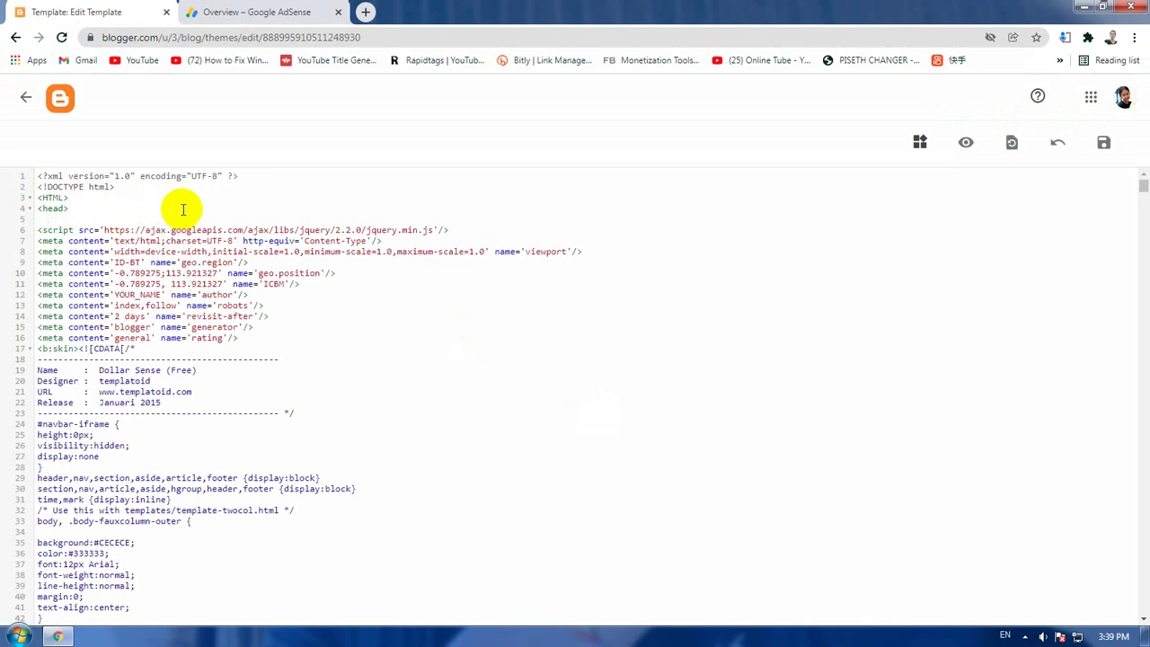
{"action": "scroll", "coordinate": [482, 290], "scroll_direction": "down", "scroll_amount": 2}
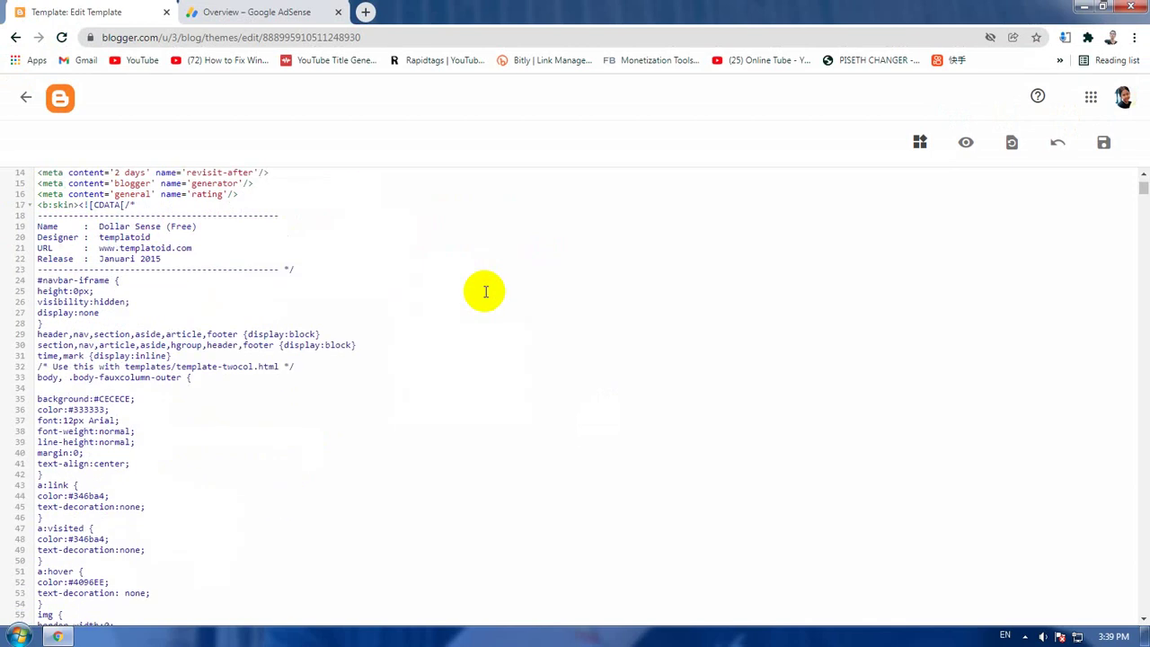
{"action": "scroll", "coordinate": [485, 291], "scroll_direction": "up", "scroll_amount": 1}
{"action": "scroll", "coordinate": [485, 292], "scroll_direction": "up", "scroll_amount": 2}
{"action": "scroll", "coordinate": [485, 292], "scroll_direction": "down", "scroll_amount": 4}
{"action": "scroll", "coordinate": [485, 291], "scroll_direction": "up", "scroll_amount": 3}
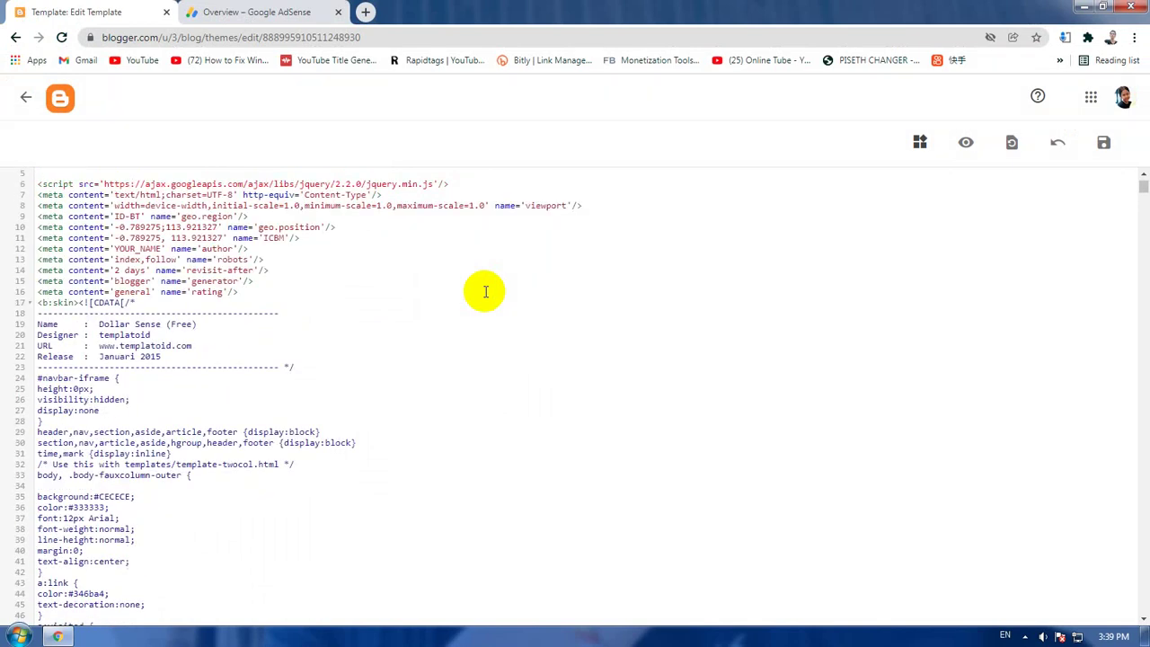
Search the template for </head>, paste the copied AdSense script on the line above it, and save the theme
{"action": "key", "text": "ctrl+f"}
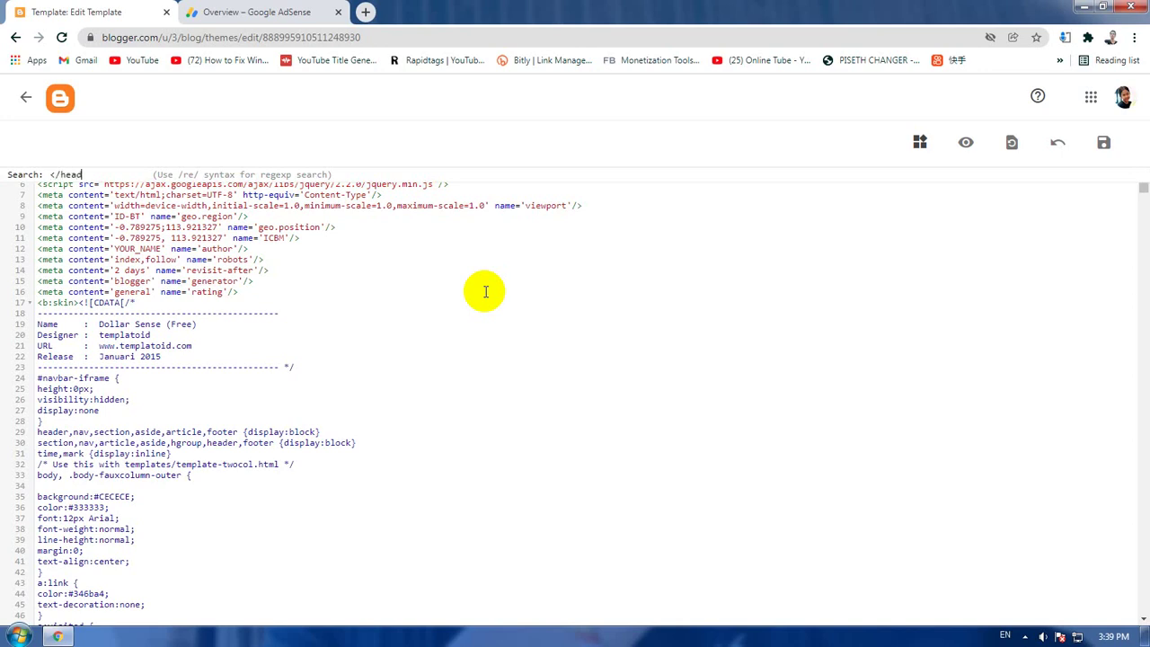
{"action": "key", "text": "Return"}
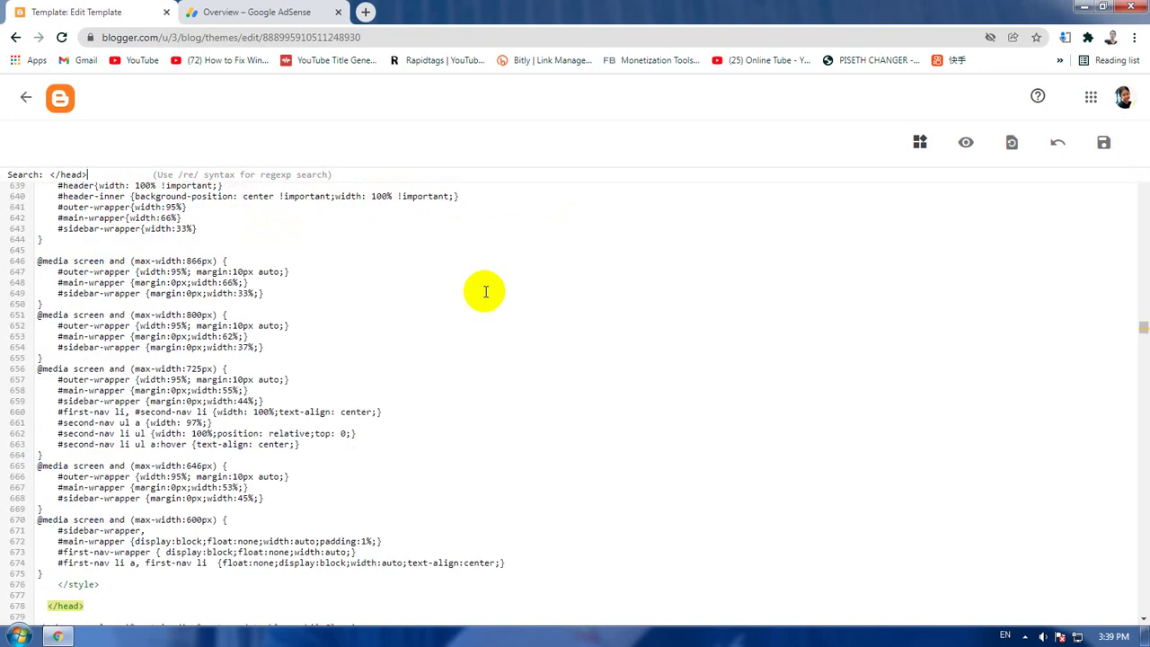
{"action": "scroll", "coordinate": [494, 314], "scroll_direction": "down", "scroll_amount": 2}
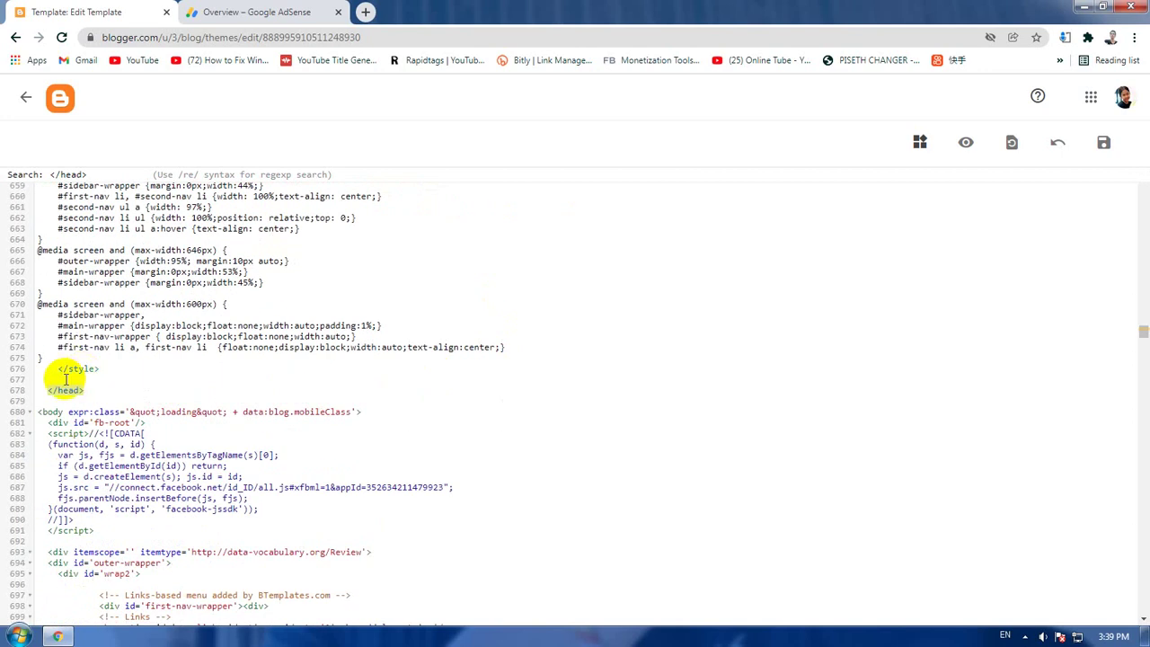
{"action": "left_click", "coordinate": [62, 378]}
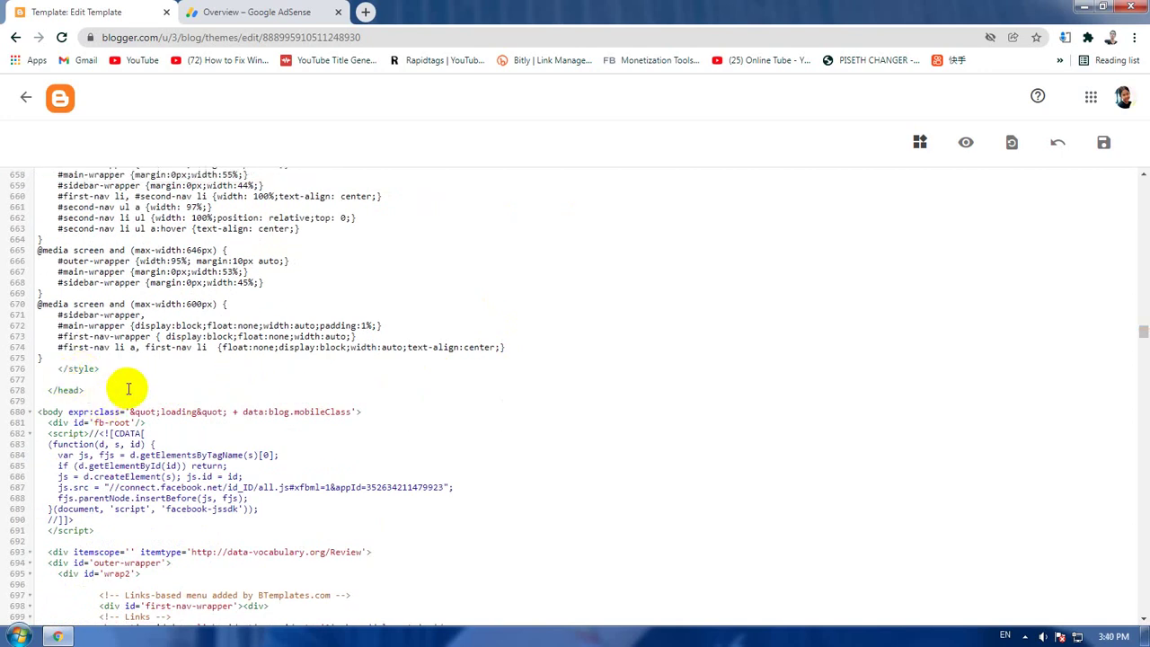
{"action": "key", "text": "ctrl+v"}
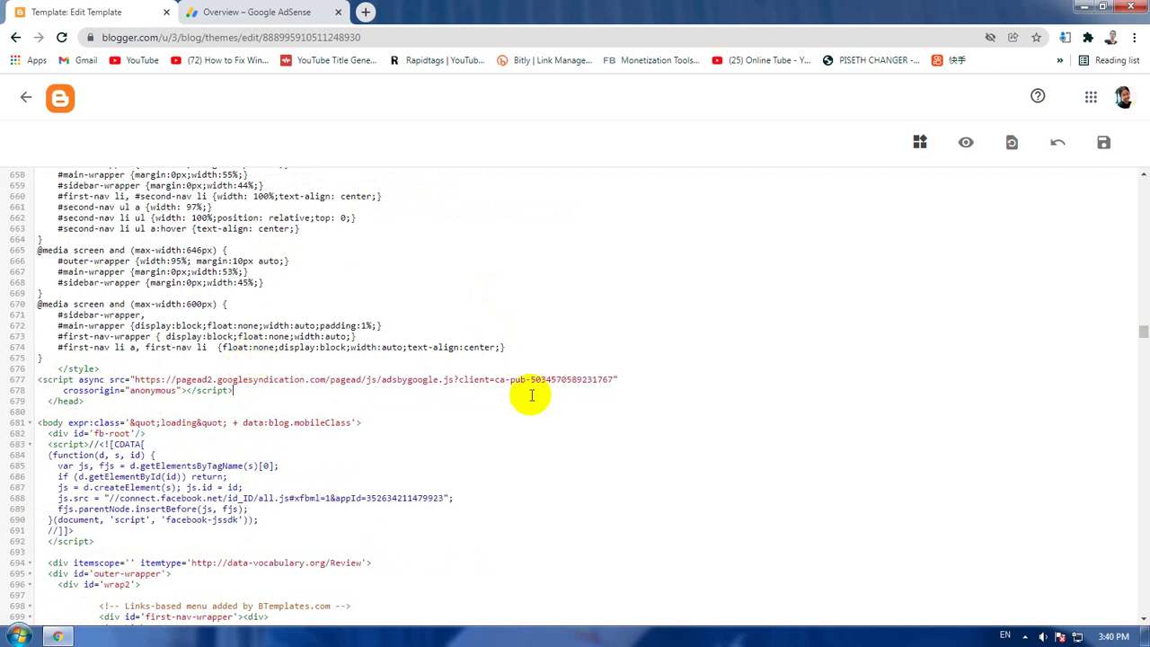
{"action": "left_click", "coordinate": [1105, 145]}
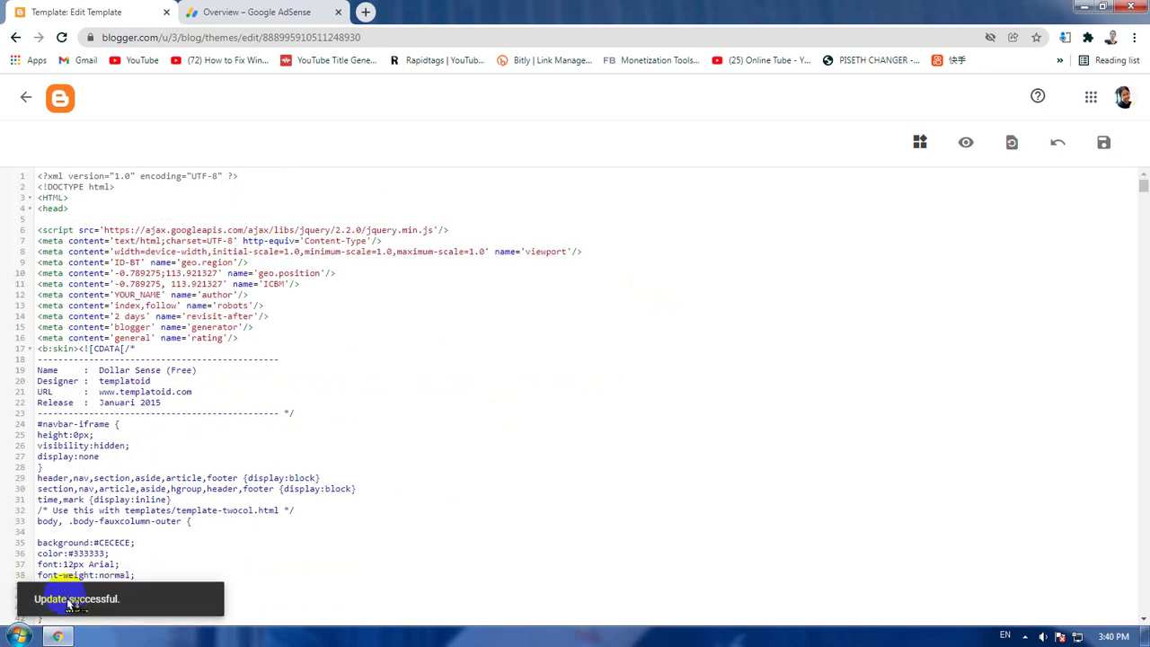
{"action": "left_click", "coordinate": [26, 101]}
Reopen the site's AdSense code in AdSense, skim the linked code implementation guide, and close both
{"action": "left_click", "coordinate": [283, 11]}
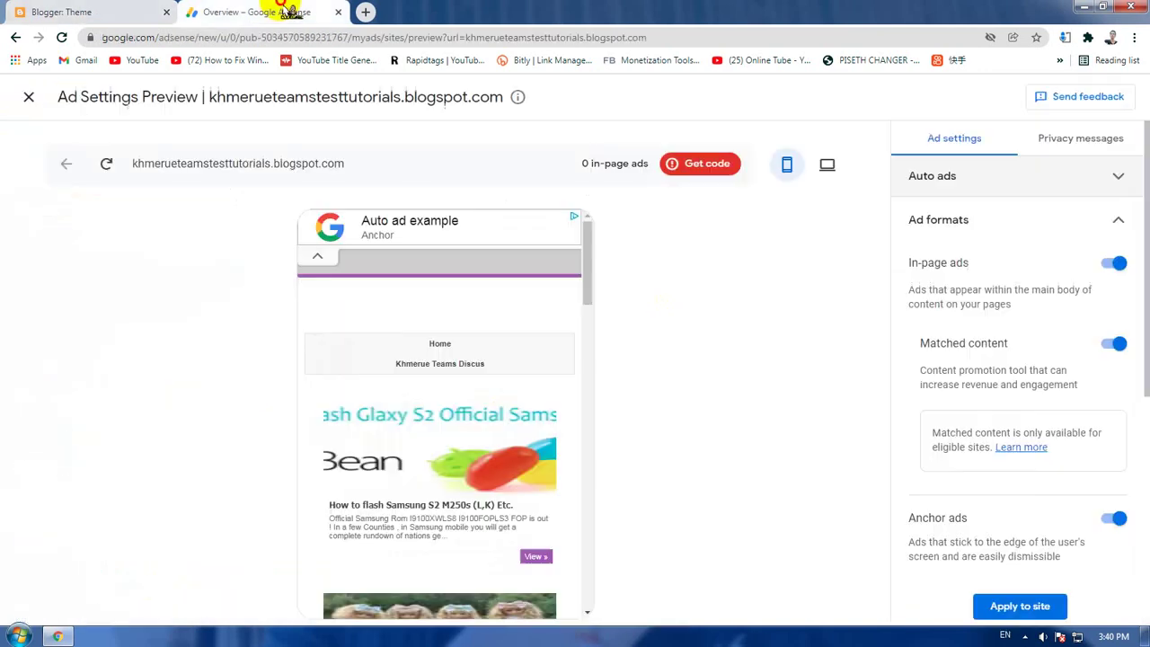
{"action": "left_click", "coordinate": [714, 164]}
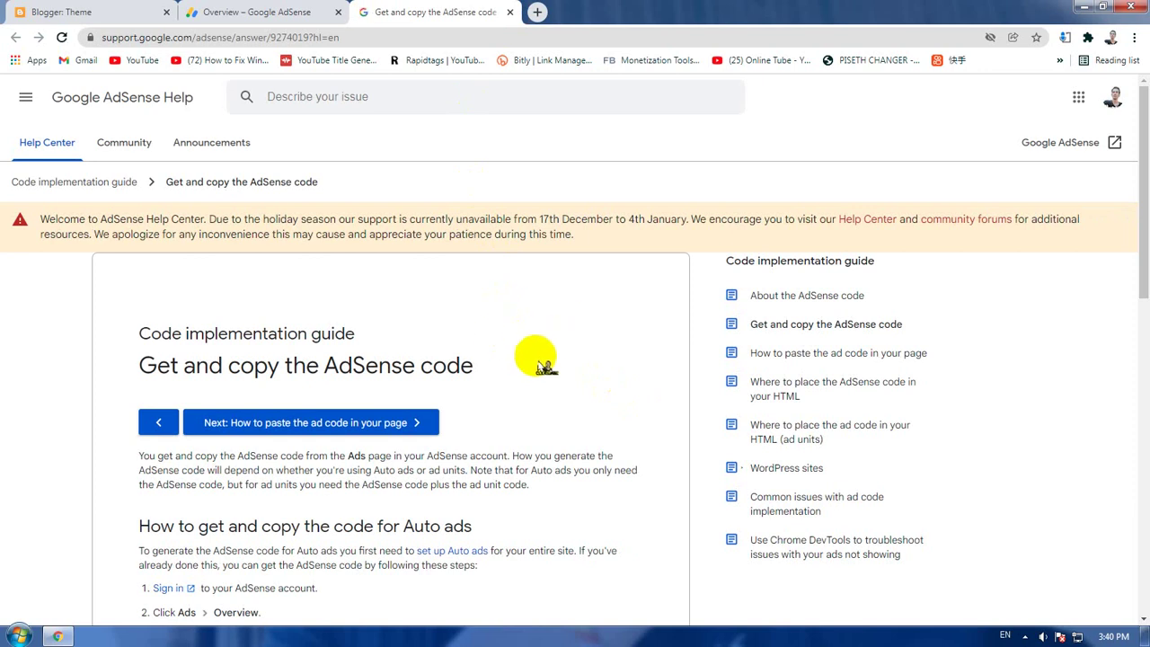
{"action": "scroll", "coordinate": [542, 366], "scroll_direction": "down", "scroll_amount": 15}
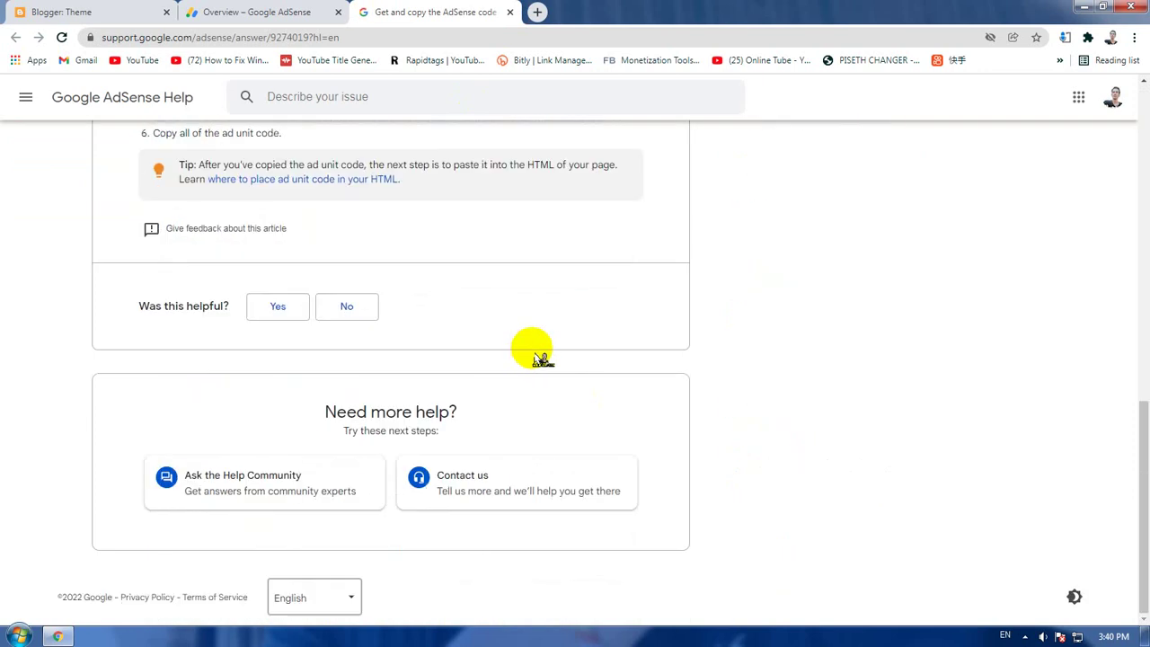
{"action": "left_click", "coordinate": [509, 12]}
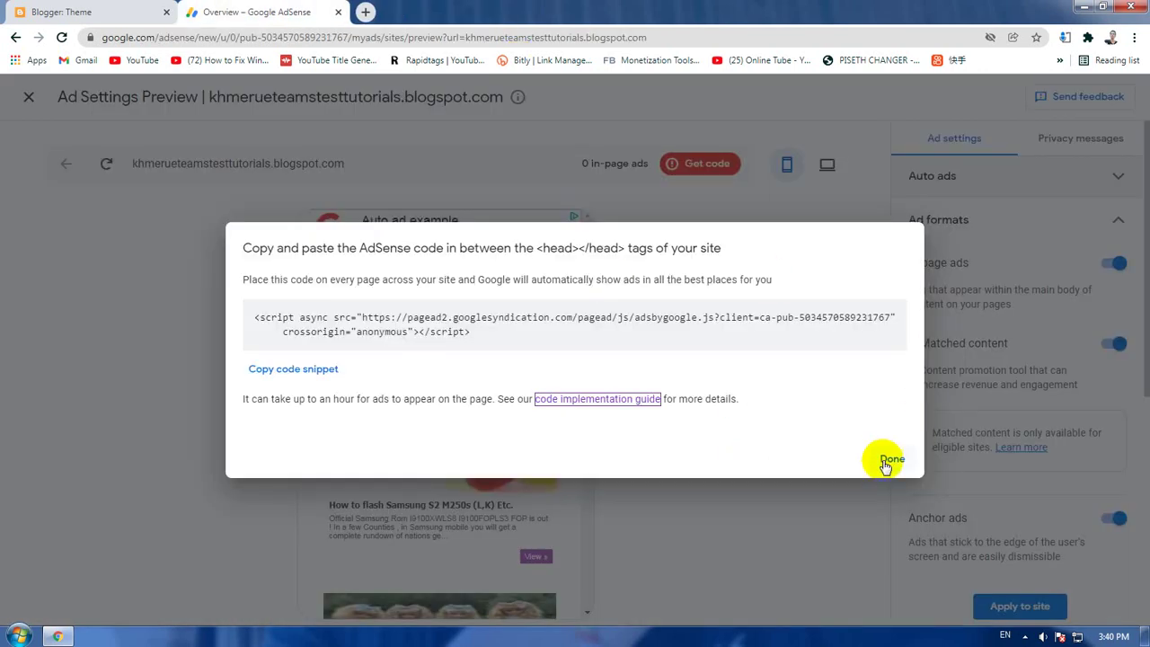
{"action": "left_click", "coordinate": [890, 460]}
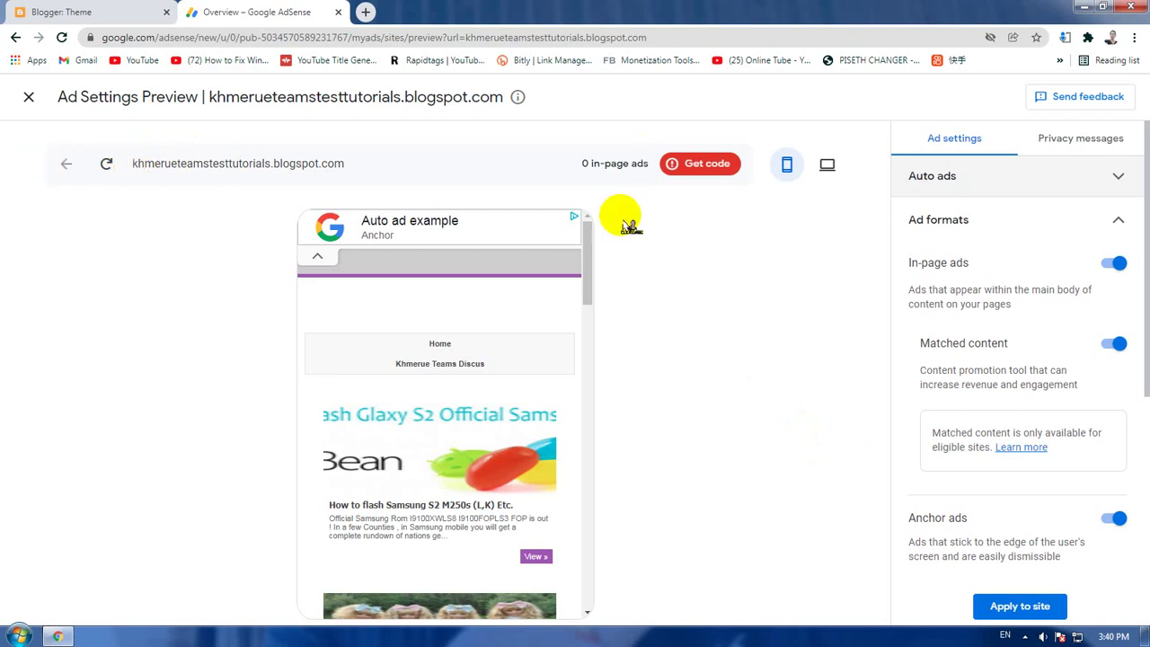
Apply the ad settings to the site with Apply now, and check Auto ads for khmerueteamstesttutorials.blogspot.com in the sites list
{"action": "left_click", "coordinate": [1031, 613]}
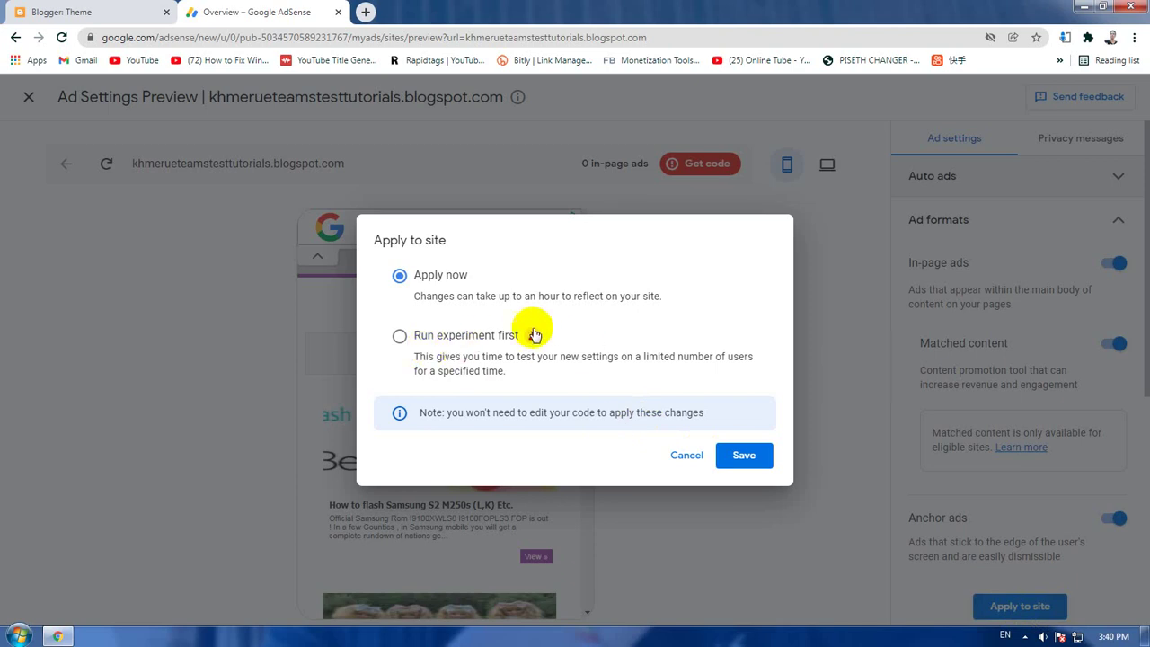
{"action": "left_click", "coordinate": [744, 463]}
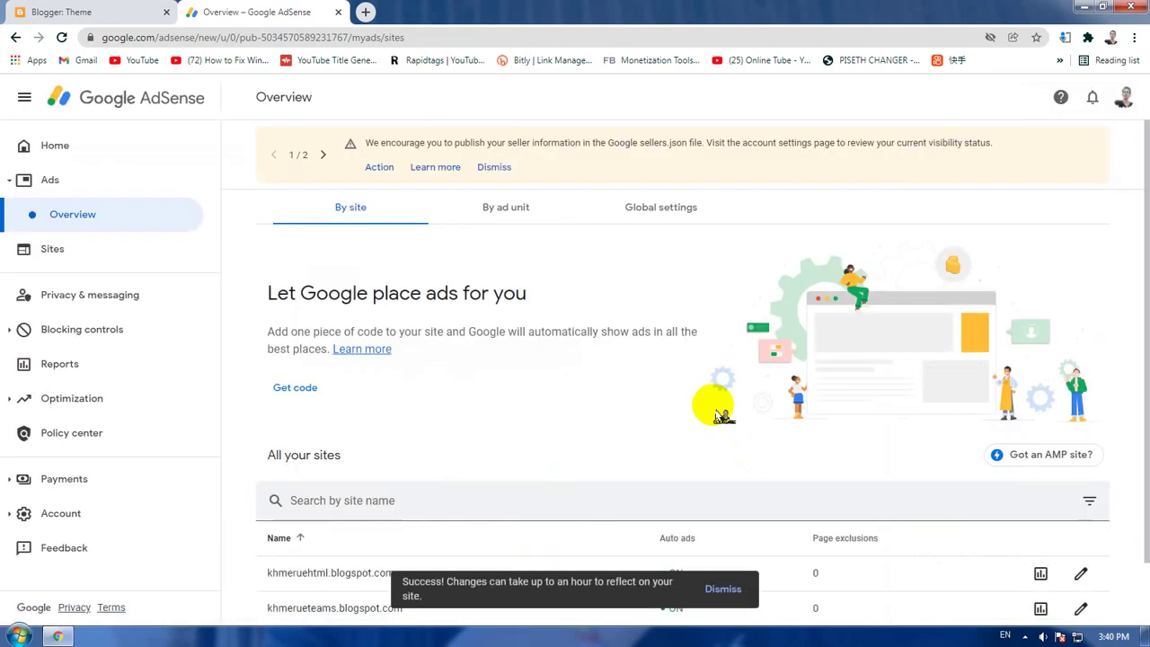
{"action": "left_click_drag", "start_coordinate": [490, 582], "coordinate": [508, 584]}
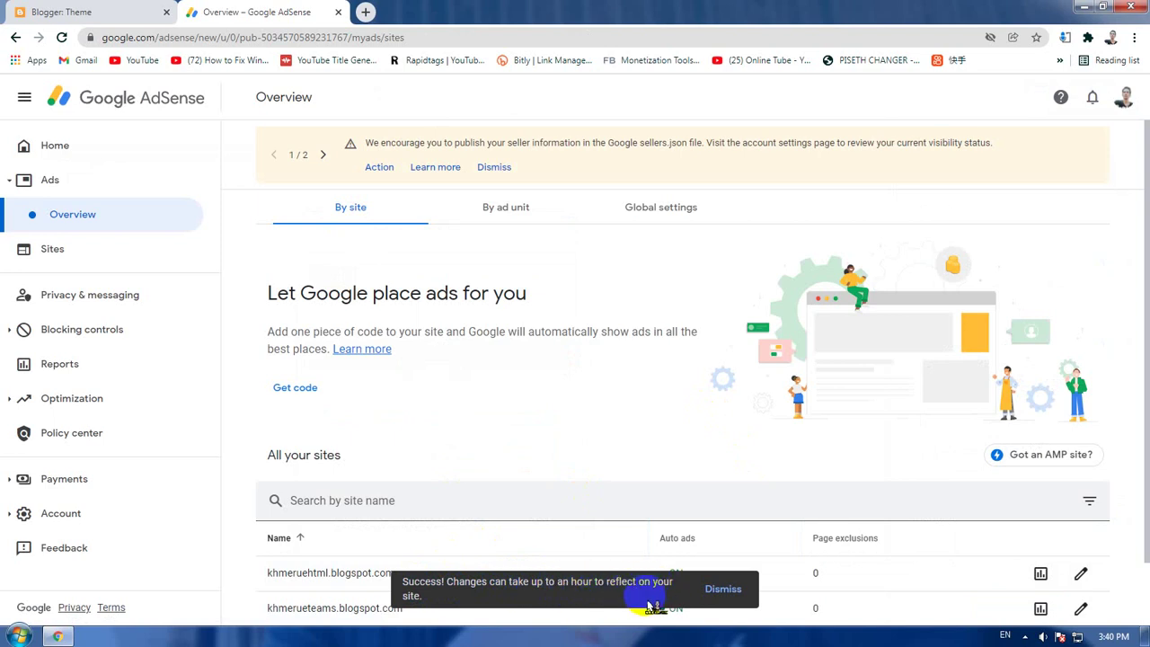
{"action": "scroll", "coordinate": [739, 399], "scroll_direction": "down", "scroll_amount": 1}
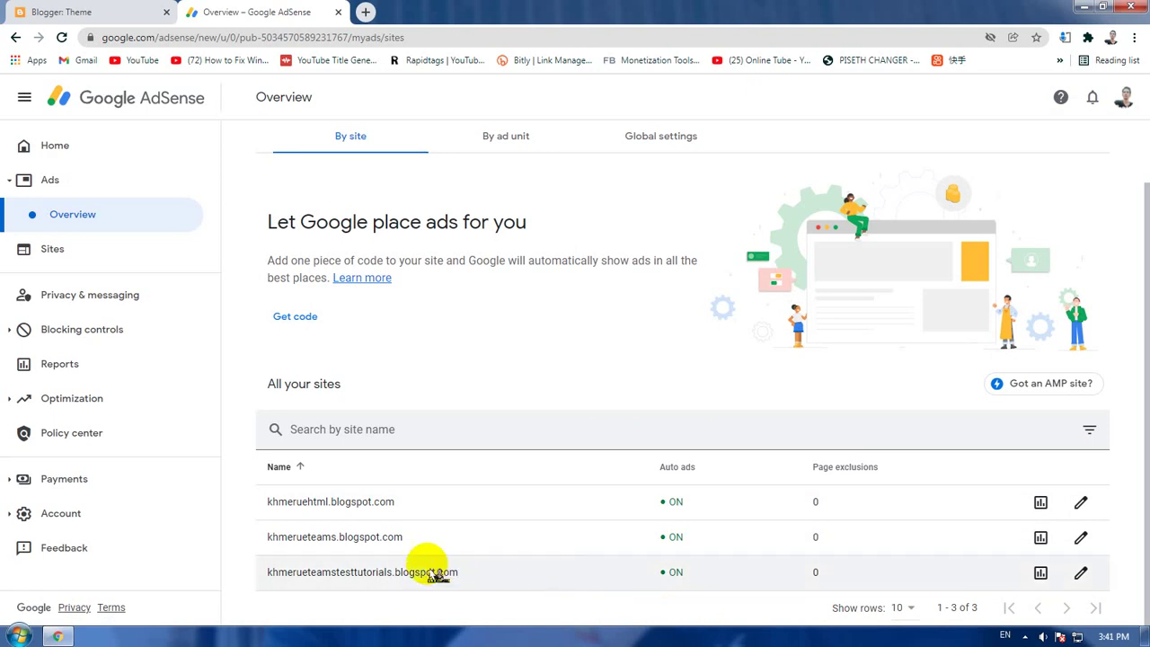
Check the blog's AdSense status on Blogger's Earnings page and compare it with the AdSense account home page
{"action": "left_click", "coordinate": [123, 10]}
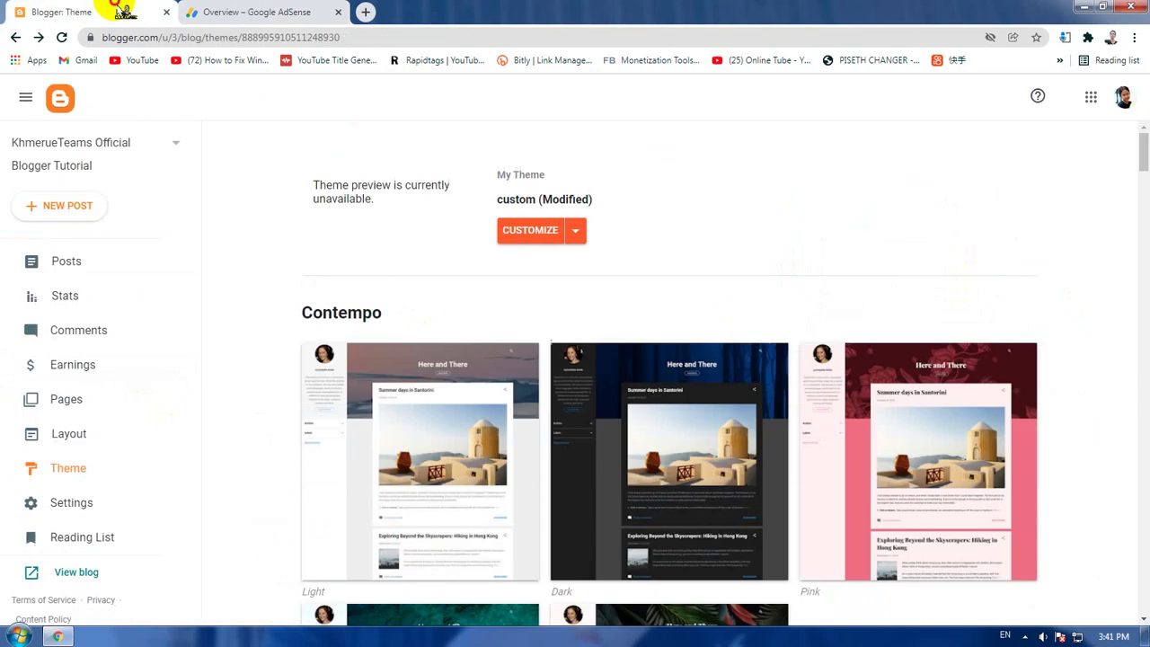
{"action": "left_click", "coordinate": [72, 365]}
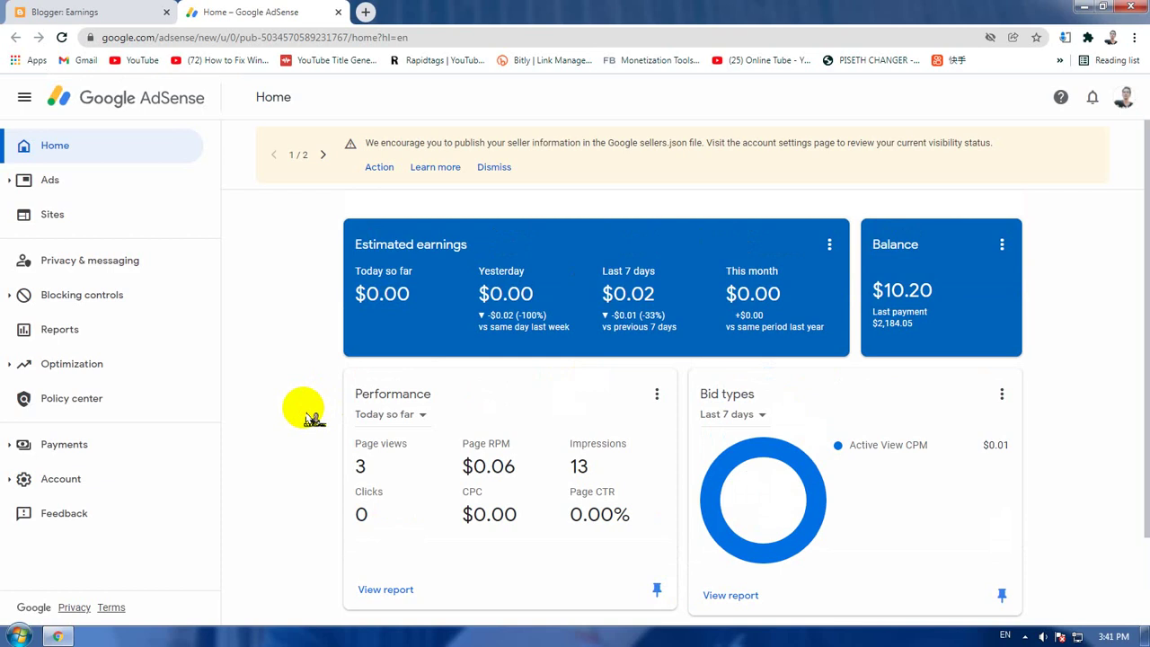
{"action": "left_click", "coordinate": [77, 11]}
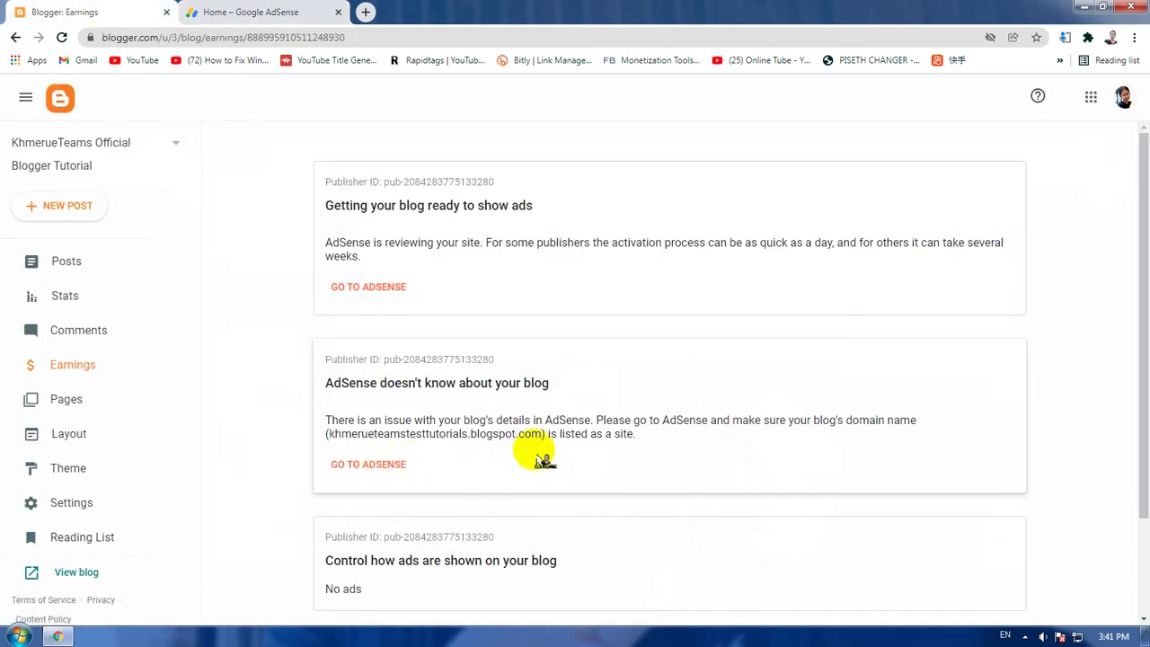
Remove the currently connected AdSense account from the blog on the Earnings page
{"action": "scroll", "coordinate": [646, 457], "scroll_direction": "down", "scroll_amount": 3}
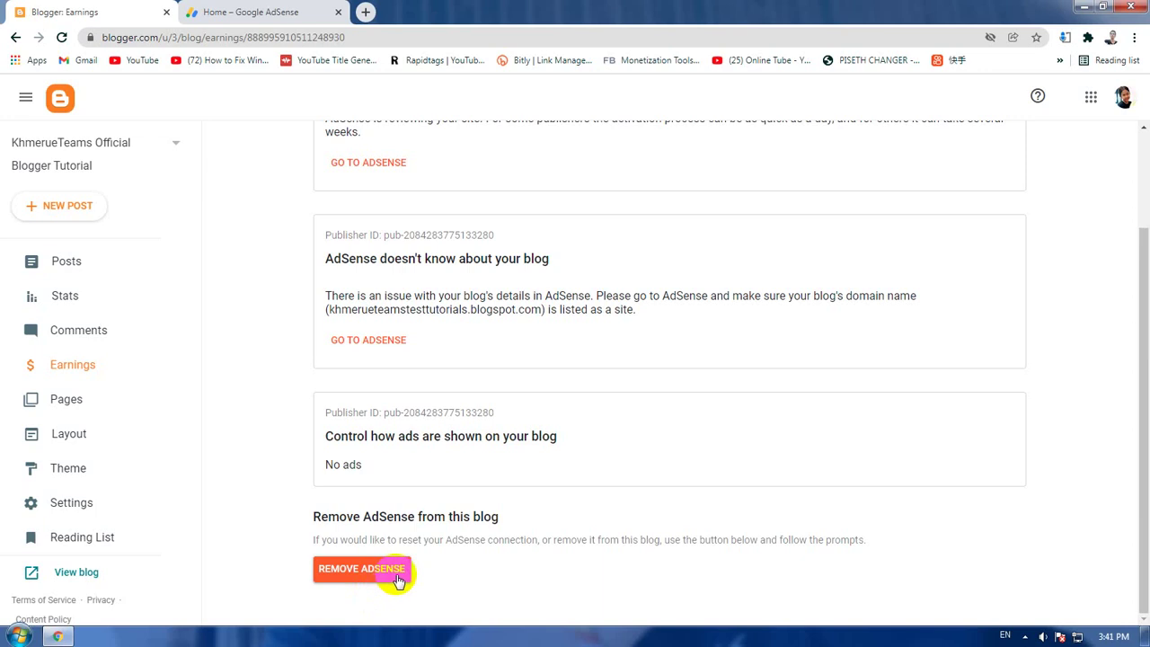
{"action": "left_click", "coordinate": [398, 579]}
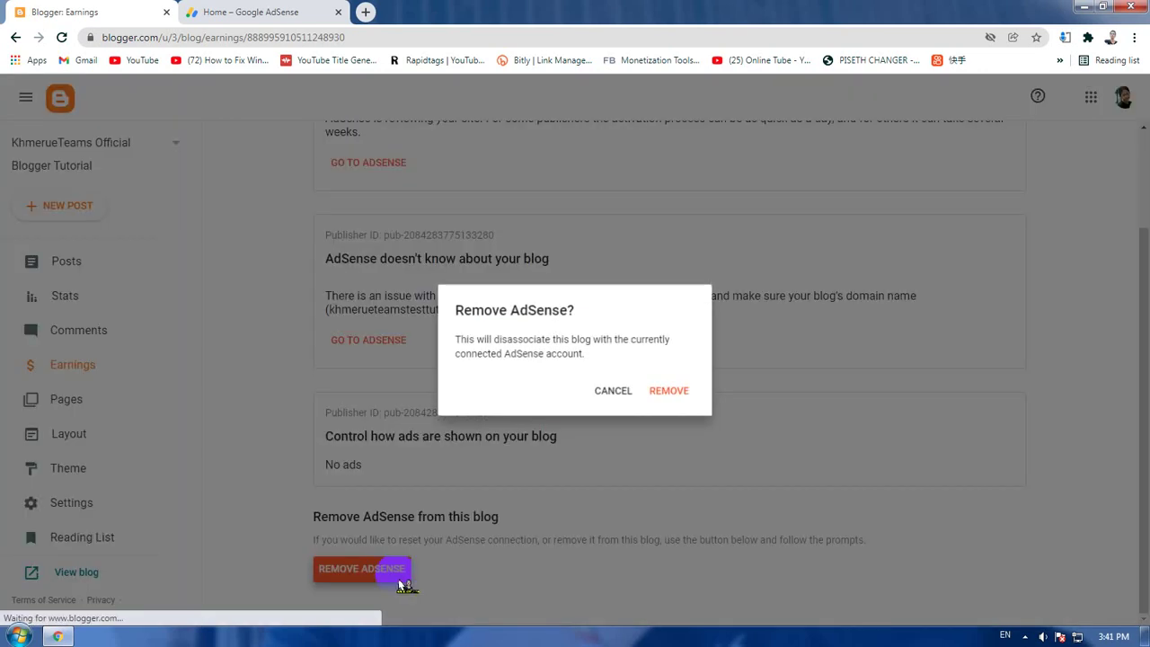
{"action": "left_click", "coordinate": [672, 389]}
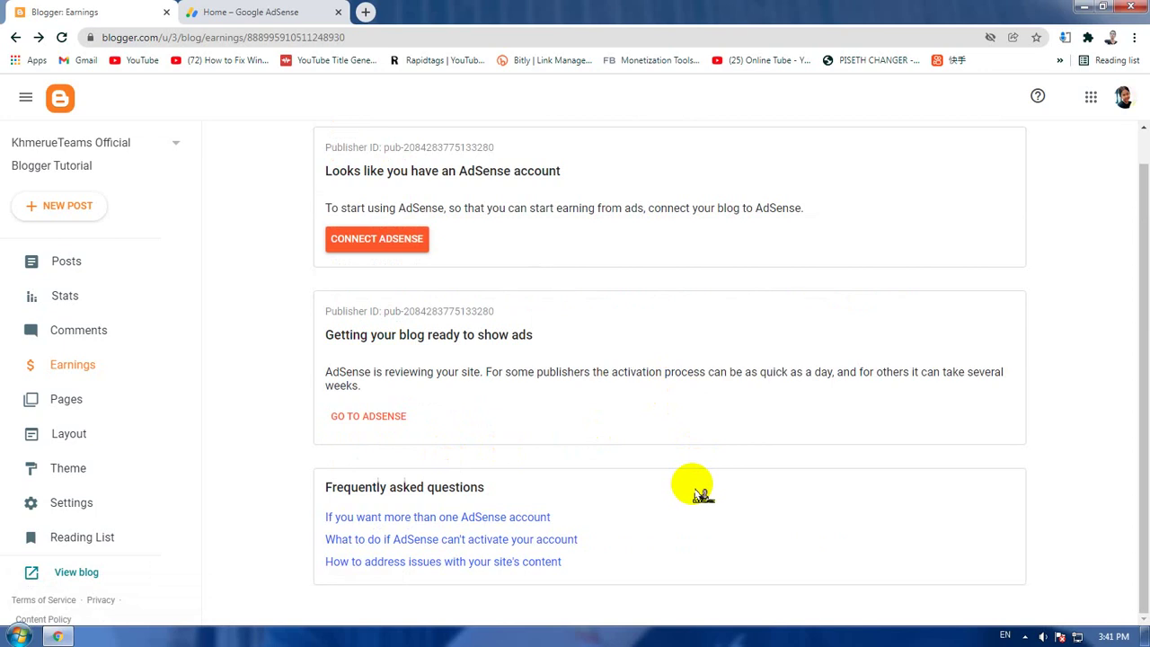
Open the help article on having more than one AdSense account in a new tab, and connect AdSense to the blog
{"action": "middle_click", "coordinate": [437, 516]}
{"action": "scroll", "coordinate": [348, 319], "scroll_direction": "up", "scroll_amount": 1}
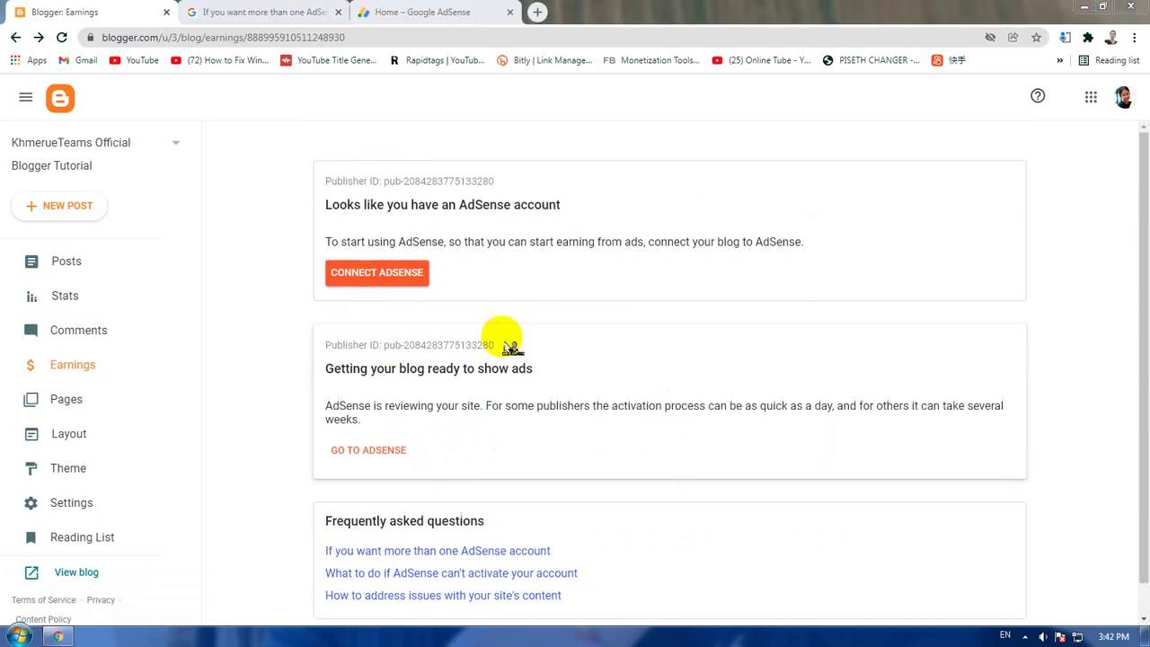
{"action": "left_click", "coordinate": [389, 286]}
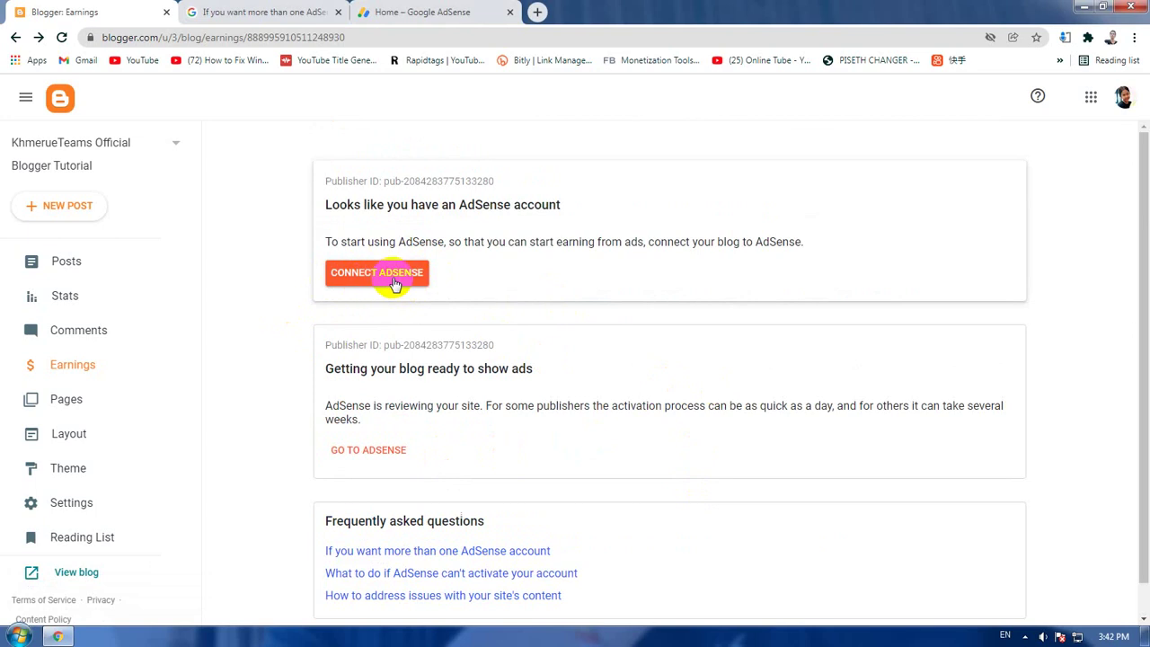
{"action": "left_click", "coordinate": [384, 285]}
{"action": "left_click", "coordinate": [401, 281]}
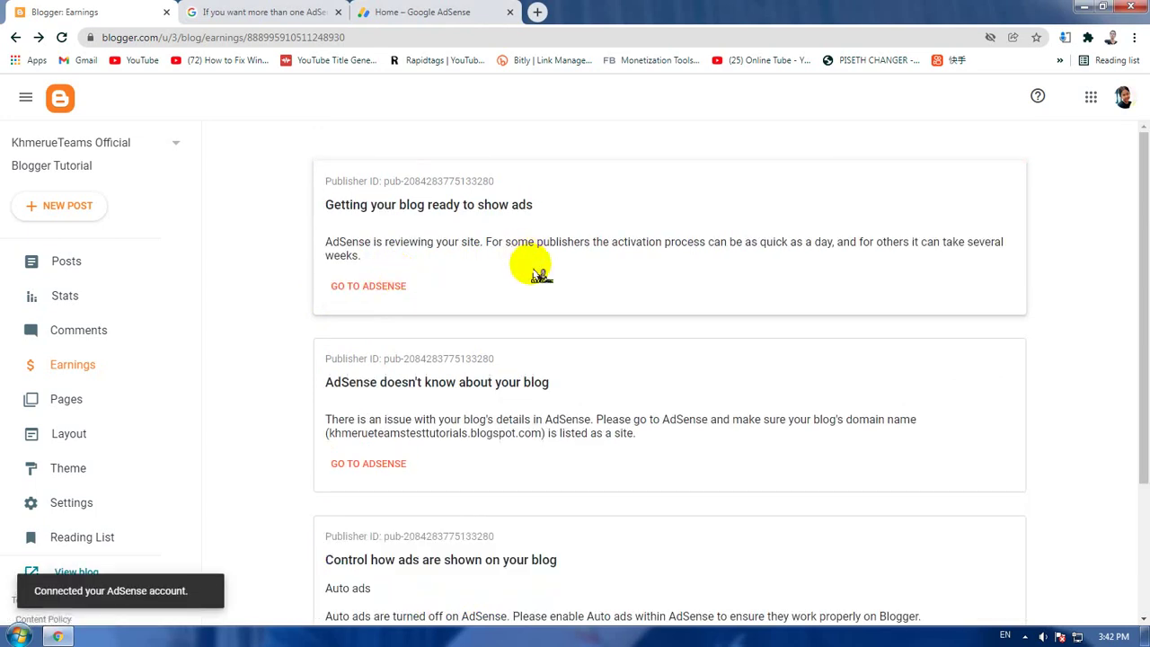
Review the ad connection sections on the blog's Earnings page and switch to the AdSense home page
{"action": "scroll", "coordinate": [539, 274], "scroll_direction": "down", "scroll_amount": 2}
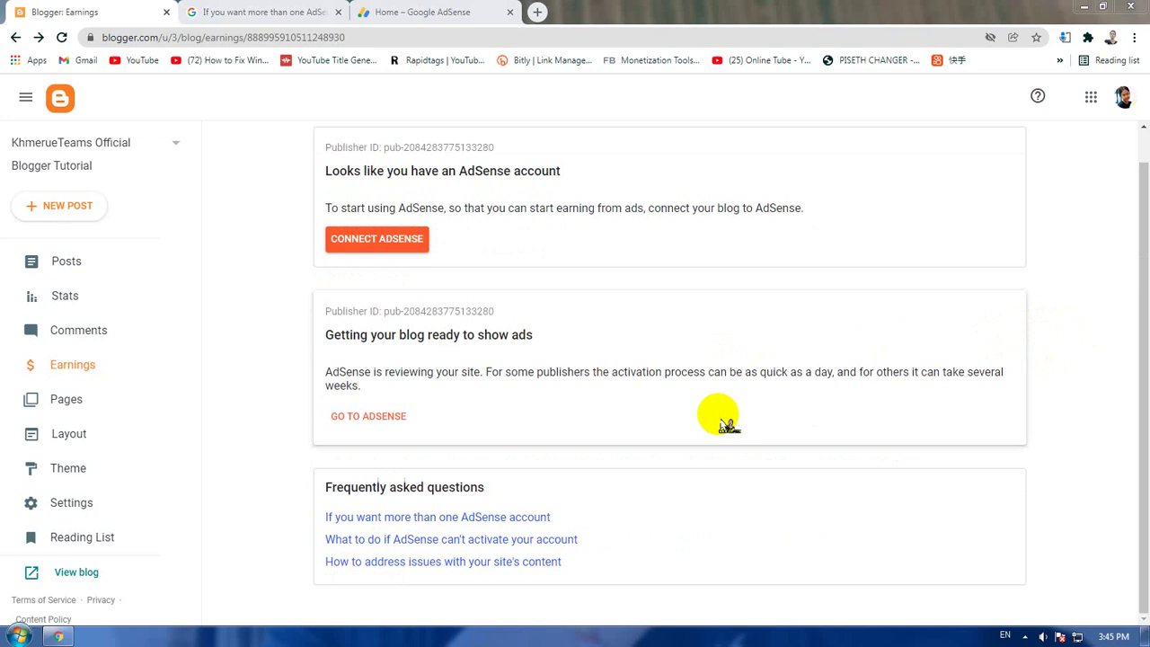
{"action": "left_click", "coordinate": [445, 11]}
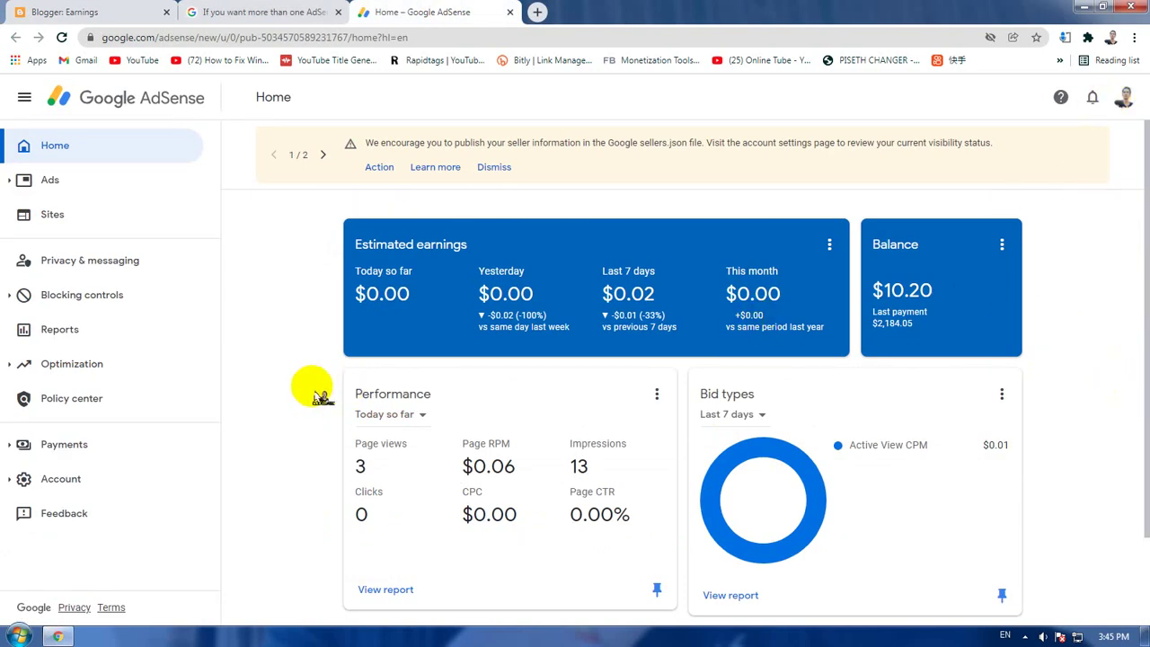
Compare the publisher ID shown on the blog's Earnings page in Blogger with the account on the AdSense home page
{"action": "left_click", "coordinate": [72, 12]}
{"action": "left_click", "coordinate": [395, 242]}
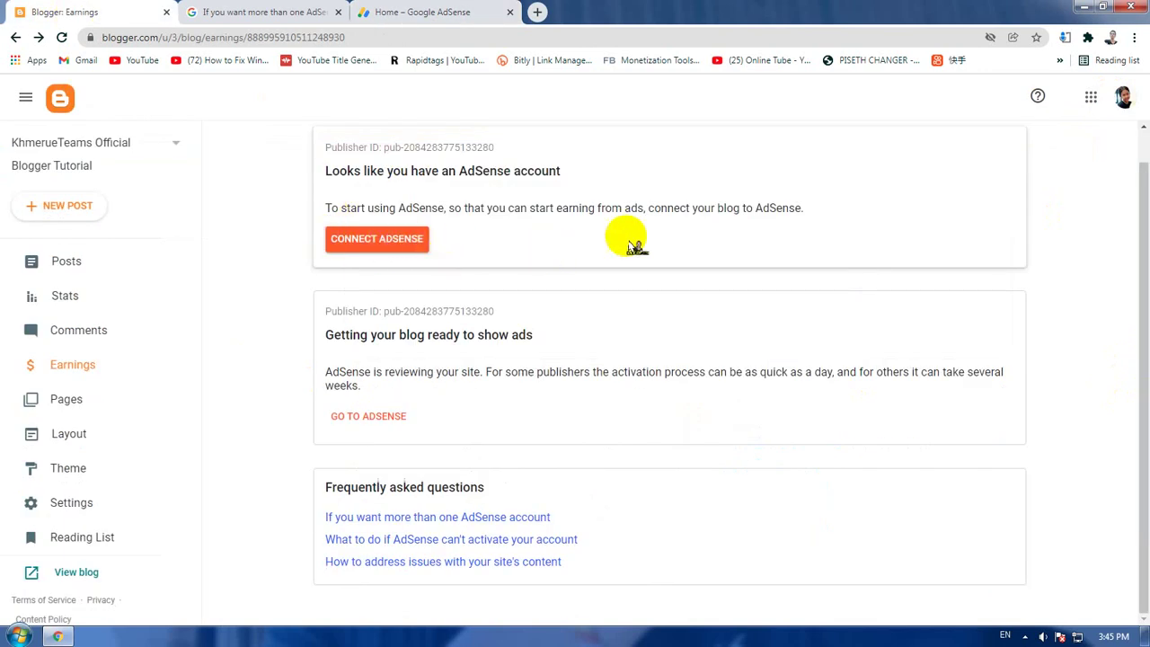
{"action": "left_click", "coordinate": [435, 22]}
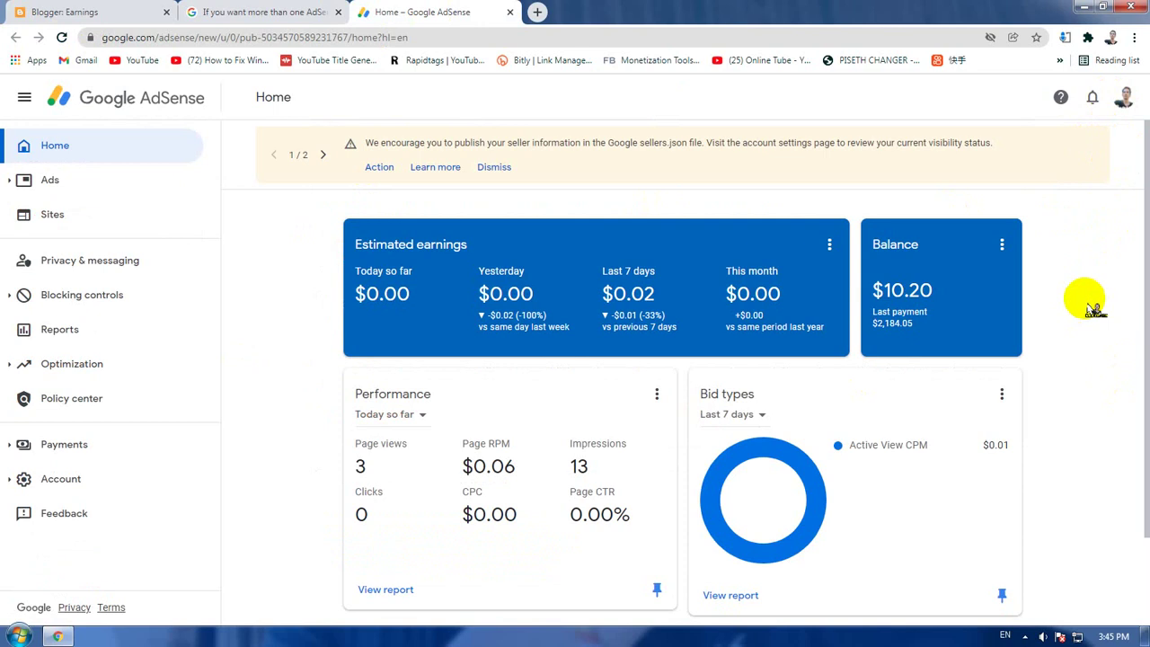
{"action": "left_click", "coordinate": [67, 11]}
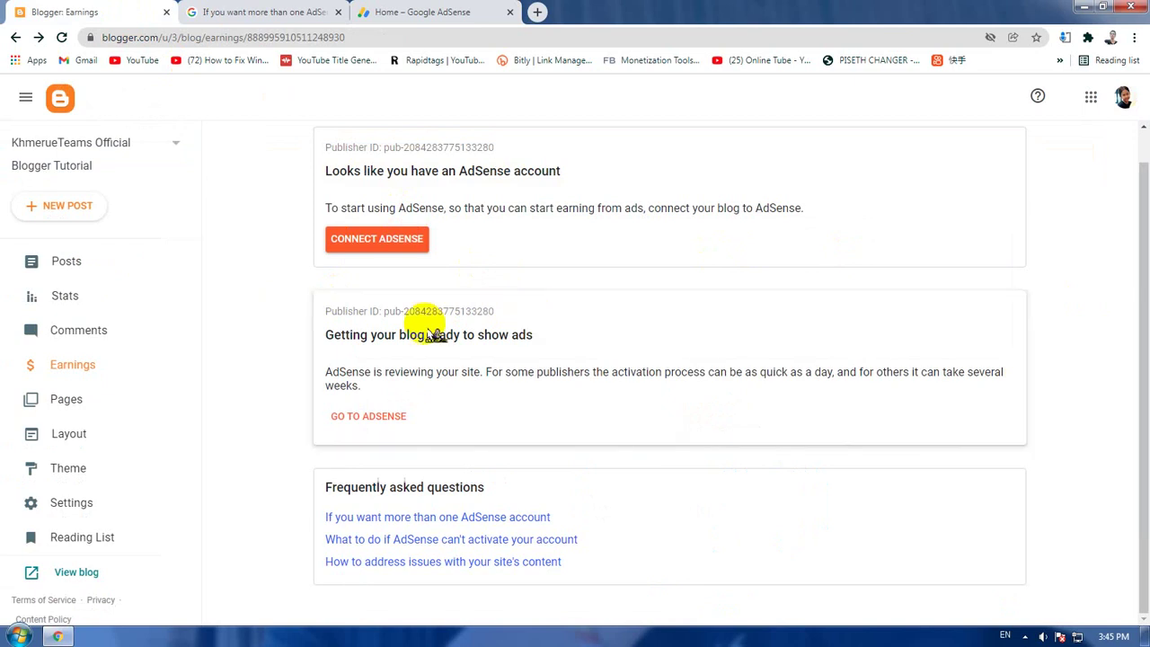
{"action": "left_click_drag", "start_coordinate": [383, 311], "coordinate": [504, 314]}
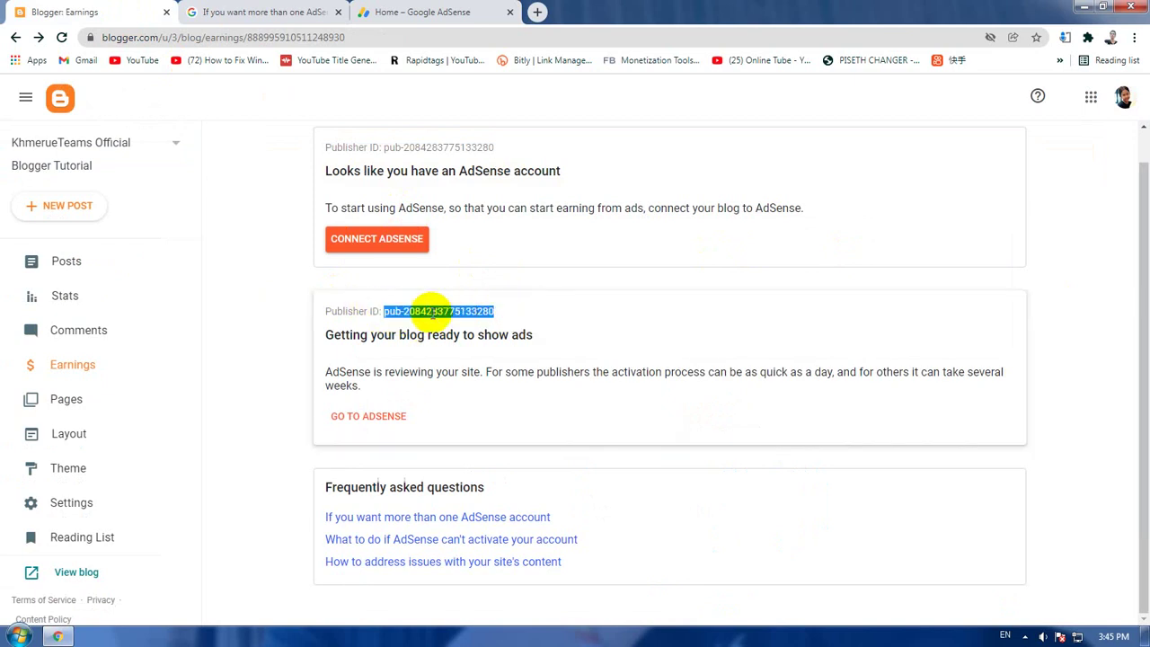
{"action": "left_click", "coordinate": [533, 319]}
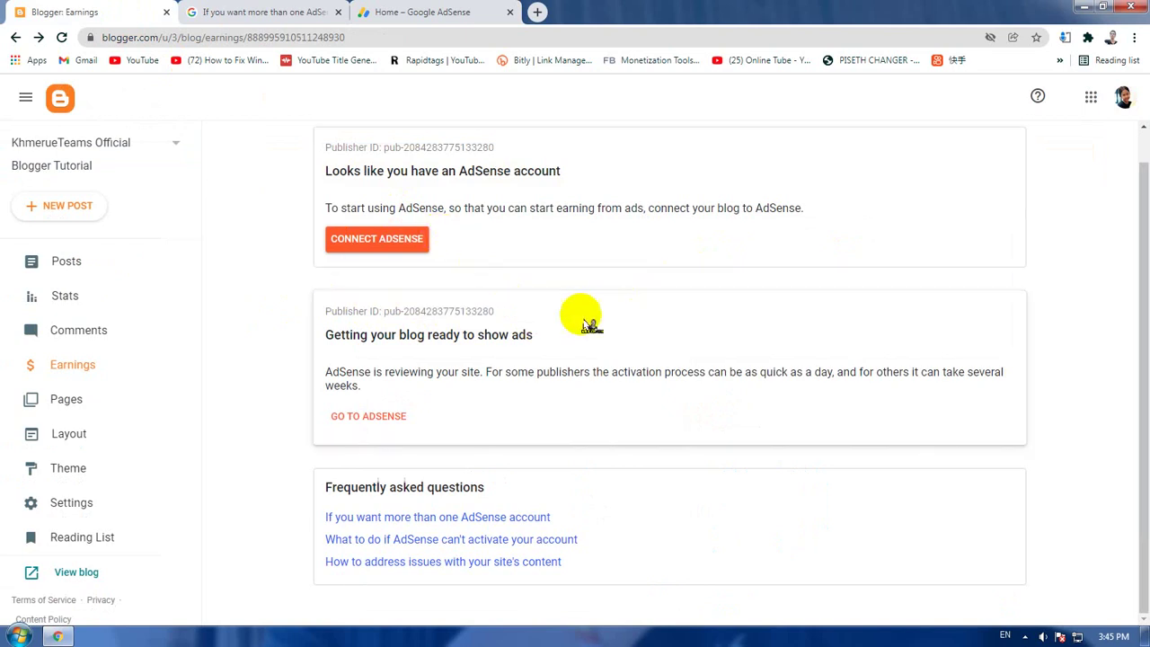
{"action": "left_click", "coordinate": [431, 11]}
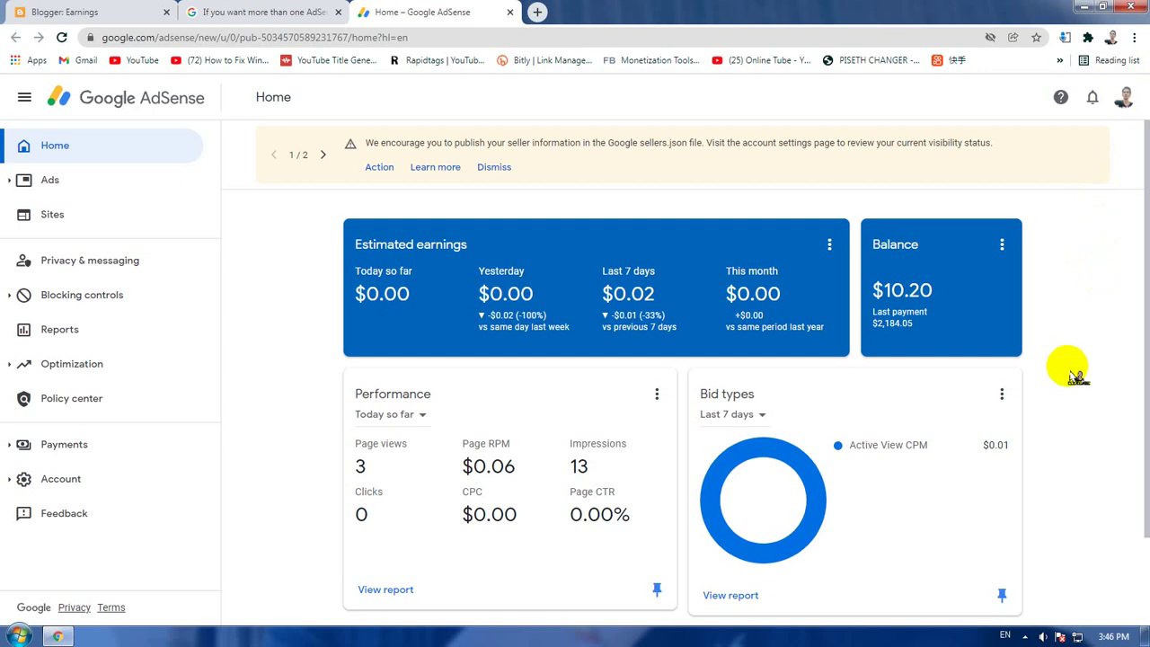
Connect AdSense to the blog on Blogger's Earnings page and check its ad sections against the AdSense home page
{"action": "left_click", "coordinate": [54, 12]}
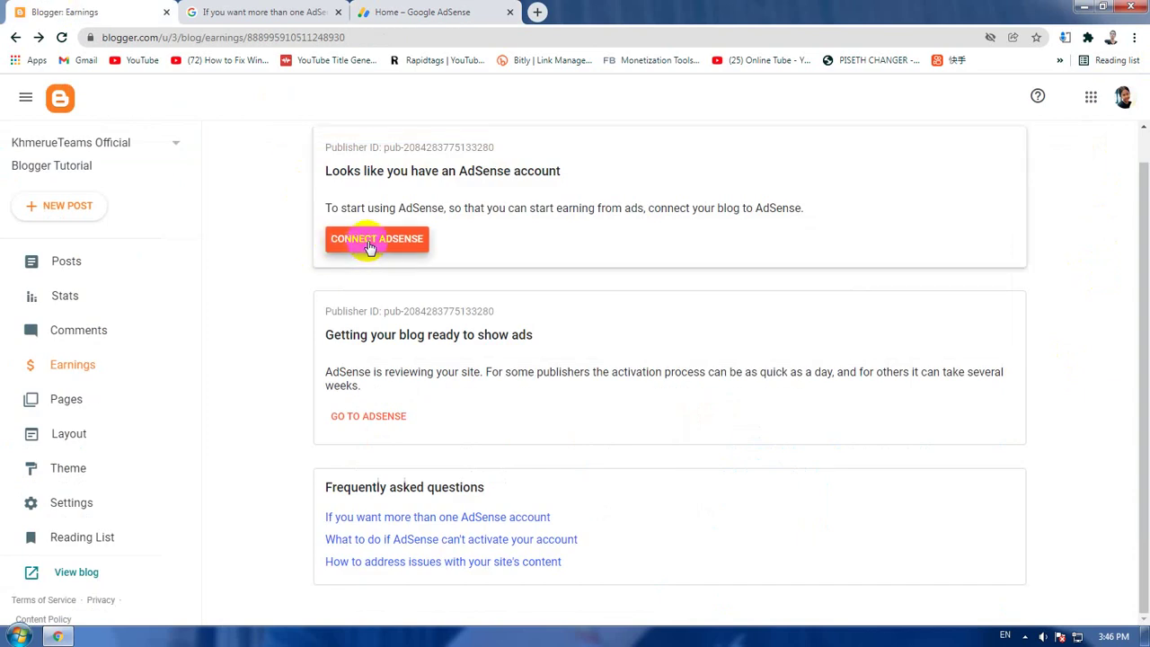
{"action": "left_click", "coordinate": [340, 244]}
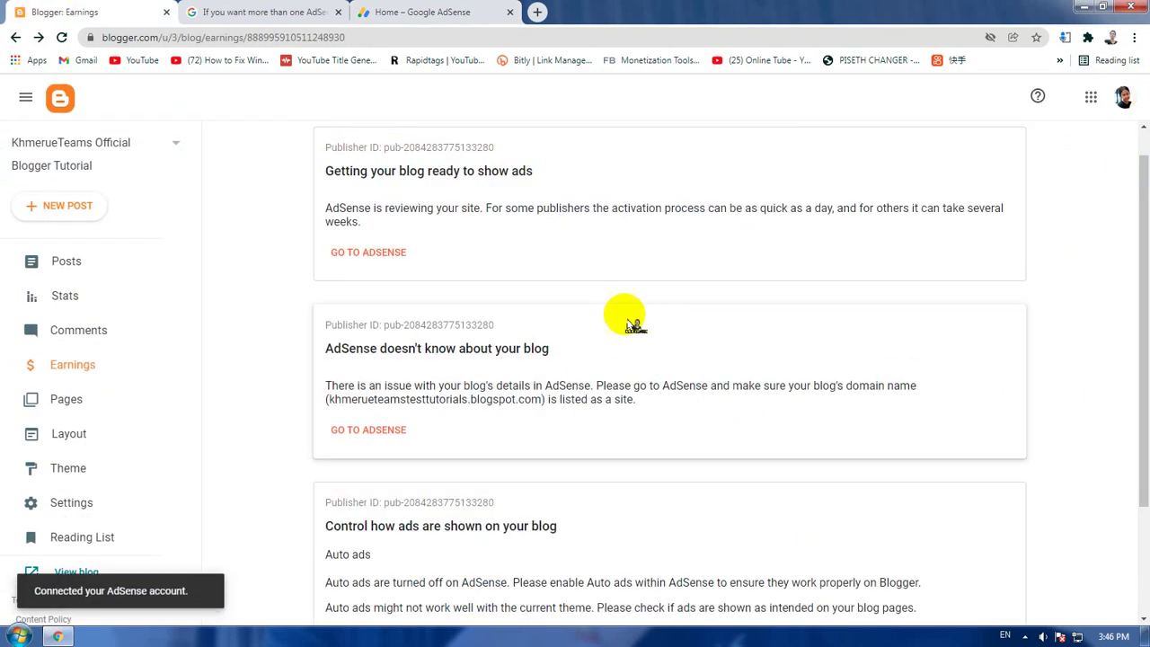
{"action": "scroll", "coordinate": [683, 344], "scroll_direction": "down", "scroll_amount": 2}
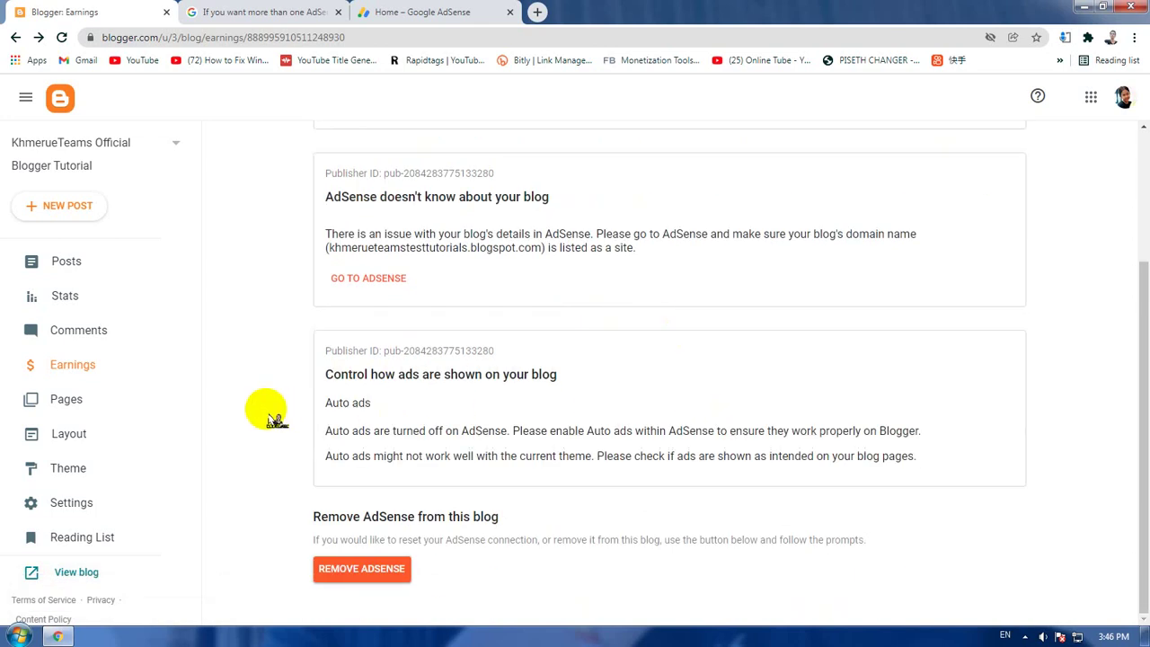
{"action": "scroll", "coordinate": [680, 410], "scroll_direction": "up", "scroll_amount": 2}
{"action": "left_click", "coordinate": [421, 11]}
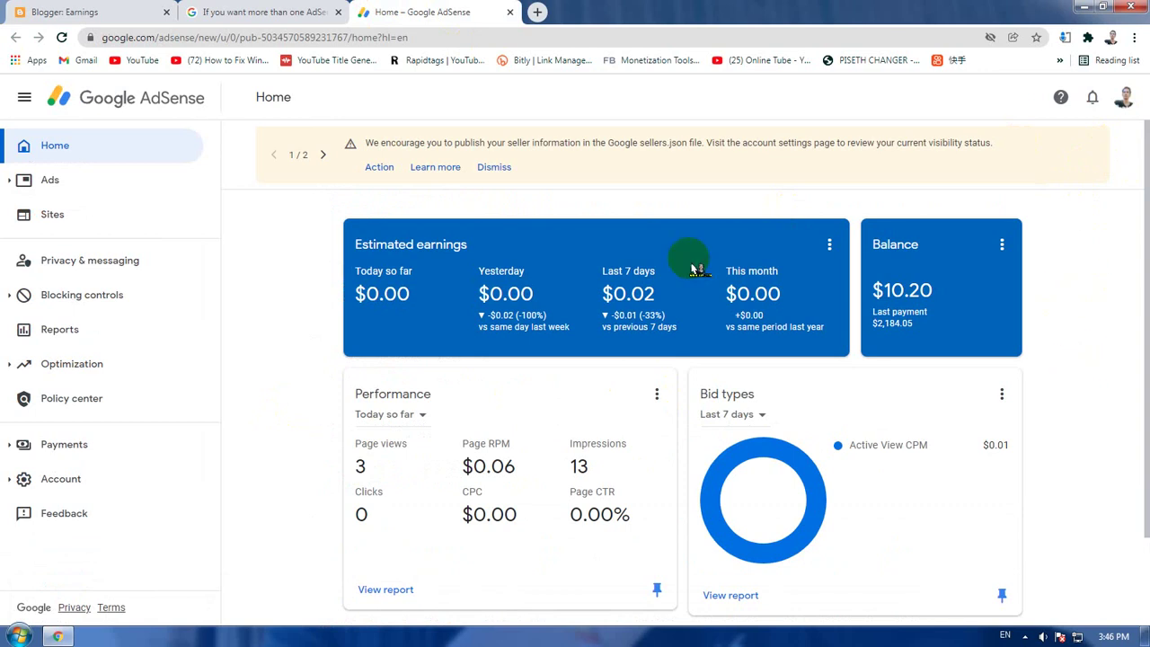
{"action": "left_click", "coordinate": [108, 12]}
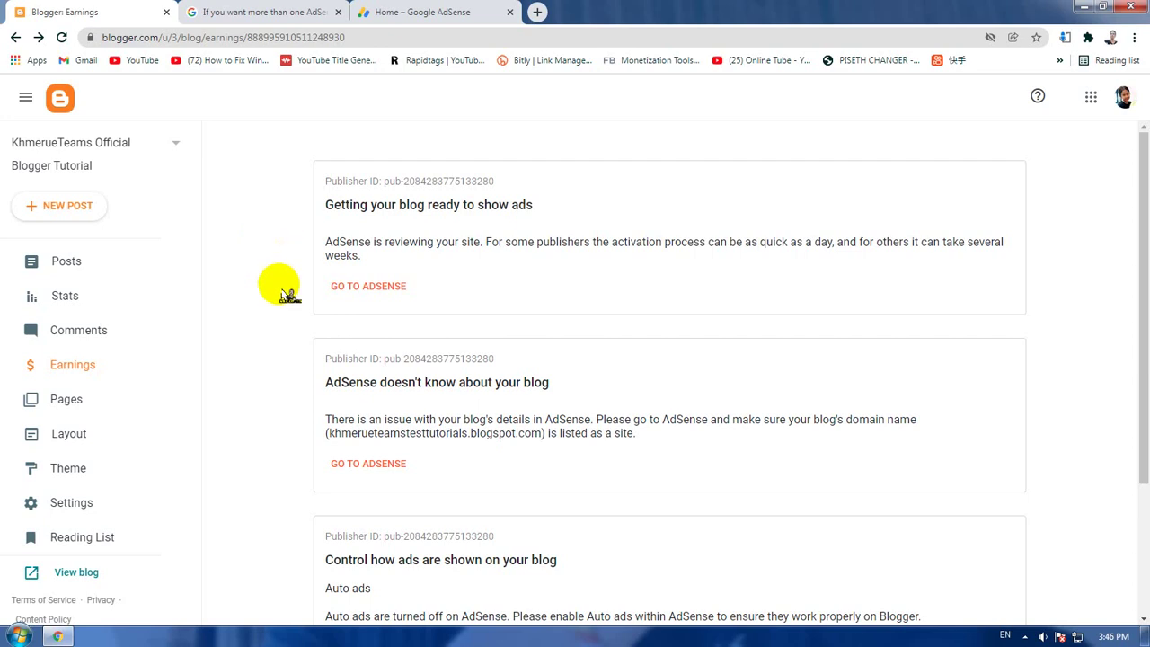
{"action": "scroll", "coordinate": [585, 338], "scroll_direction": "down", "scroll_amount": 3}
Read the review details for khmerueteamstesttutorials.blogspot.com in AdSense's site list, including the expected waiting time, and collapse the entry
{"action": "left_click", "coordinate": [375, 11]}
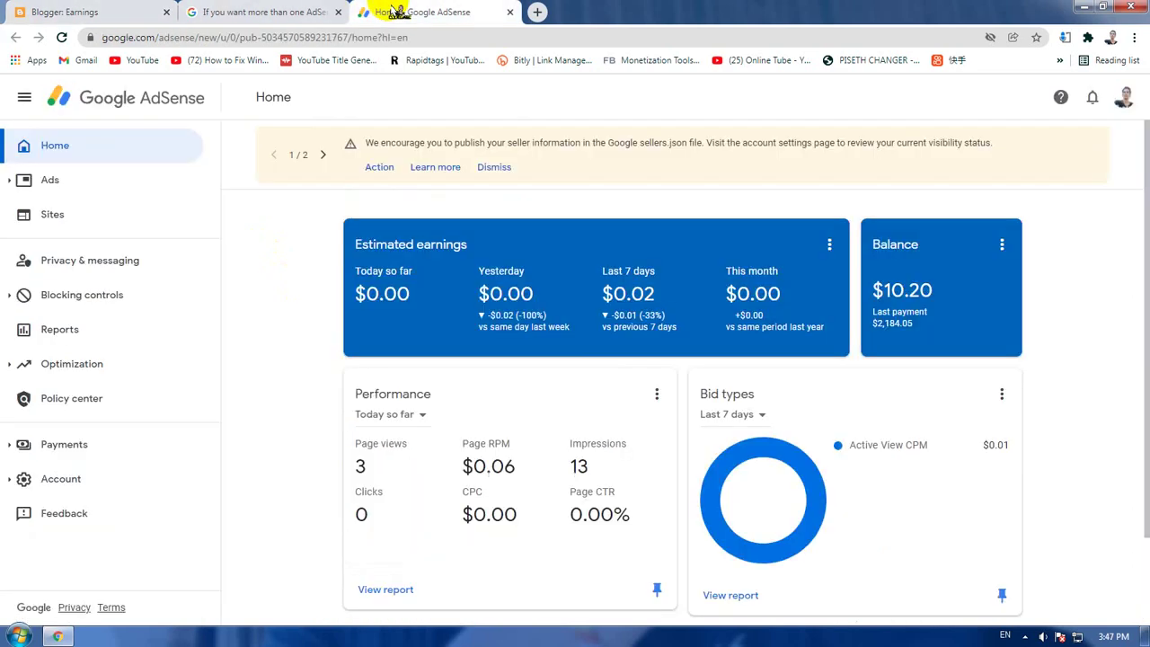
{"action": "left_click", "coordinate": [53, 221]}
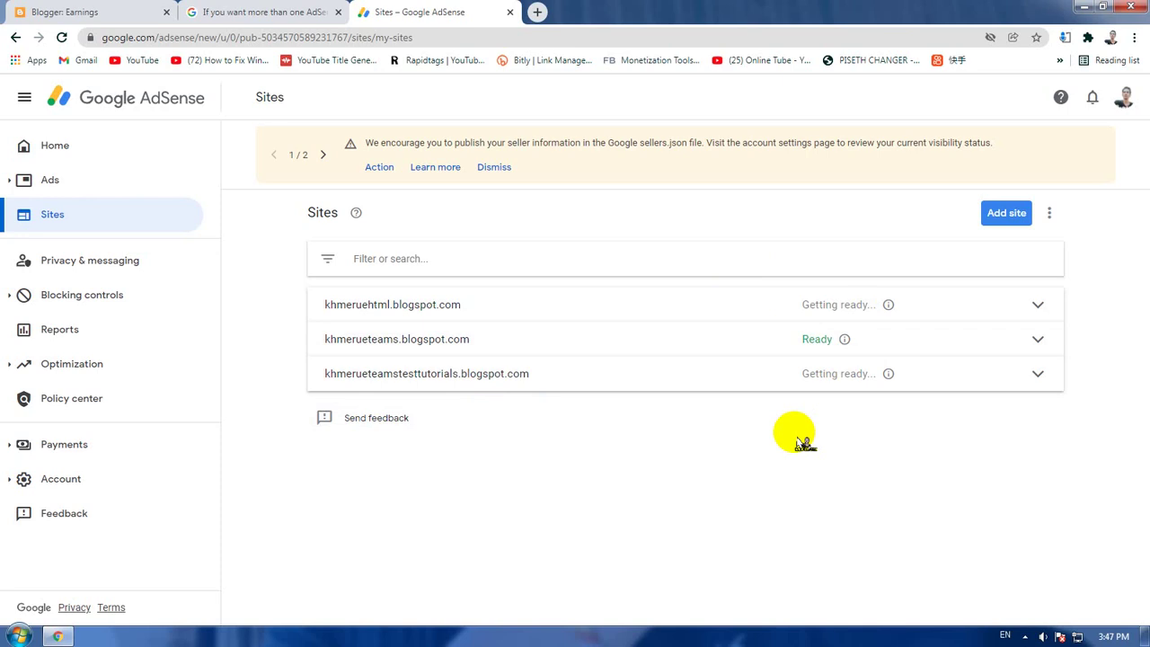
{"action": "left_click", "coordinate": [892, 374]}
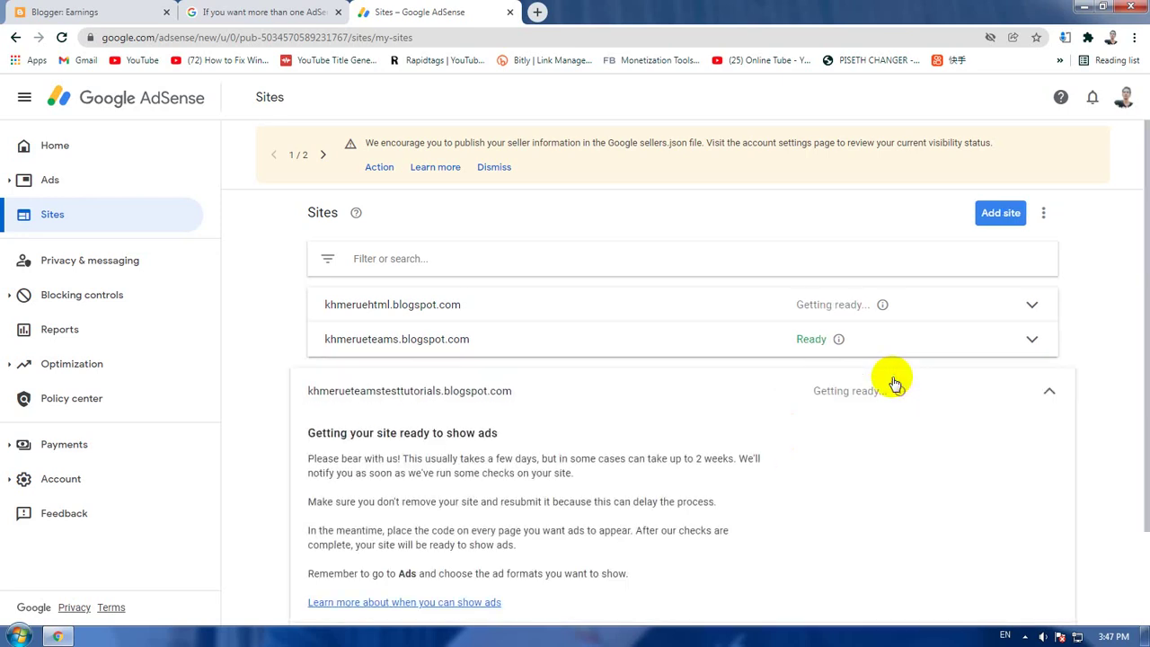
{"action": "scroll", "coordinate": [853, 460], "scroll_direction": "down", "scroll_amount": 2}
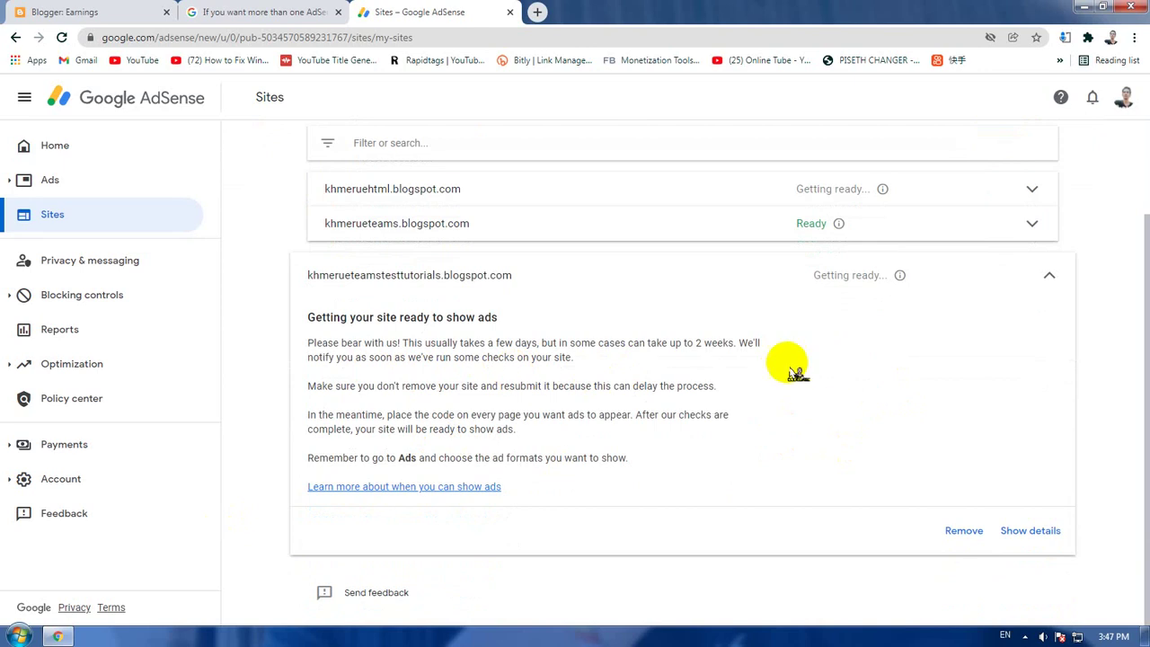
{"action": "left_click_drag", "start_coordinate": [670, 342], "coordinate": [735, 343]}
{"action": "left_click", "coordinate": [831, 384]}
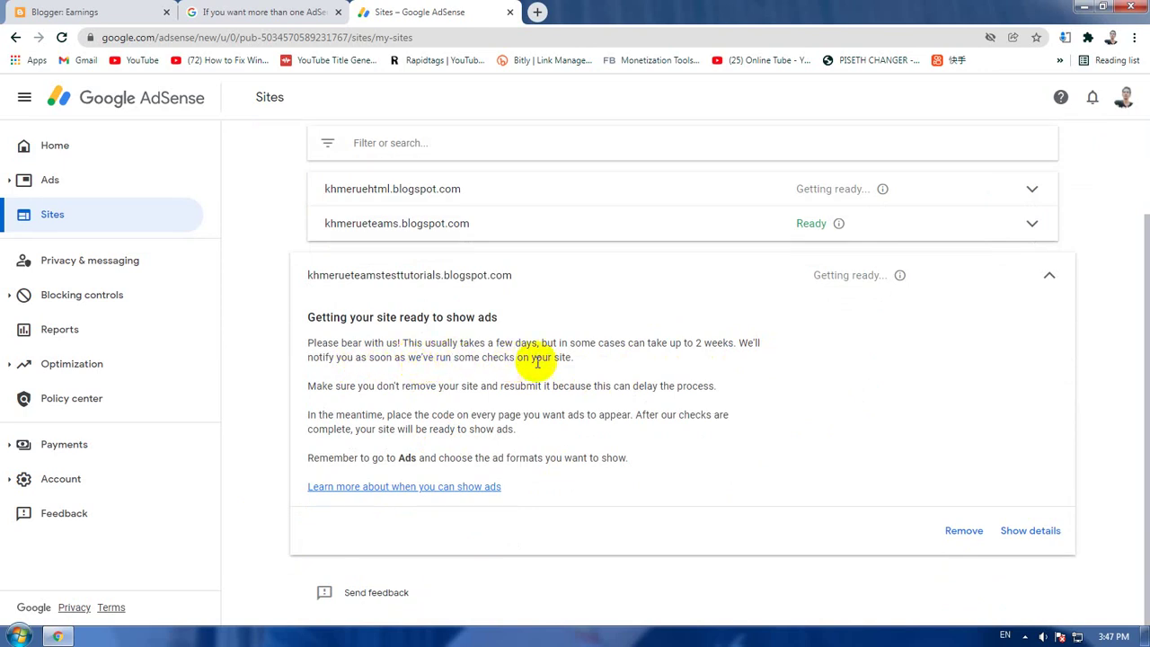
{"action": "left_click", "coordinate": [1048, 276]}
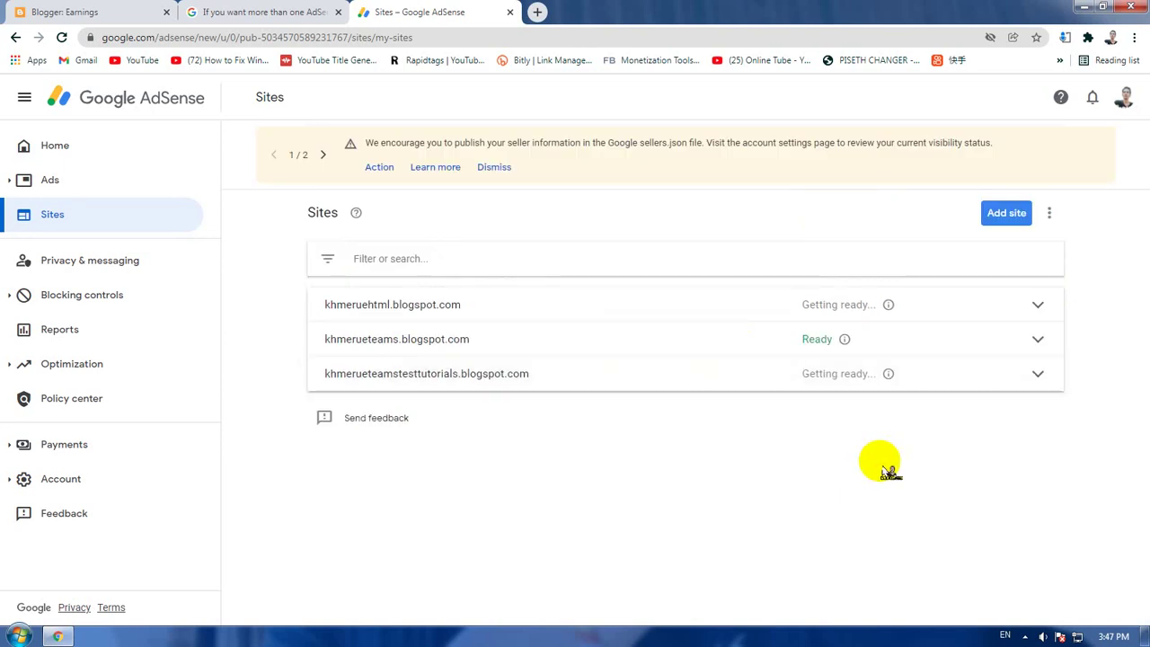